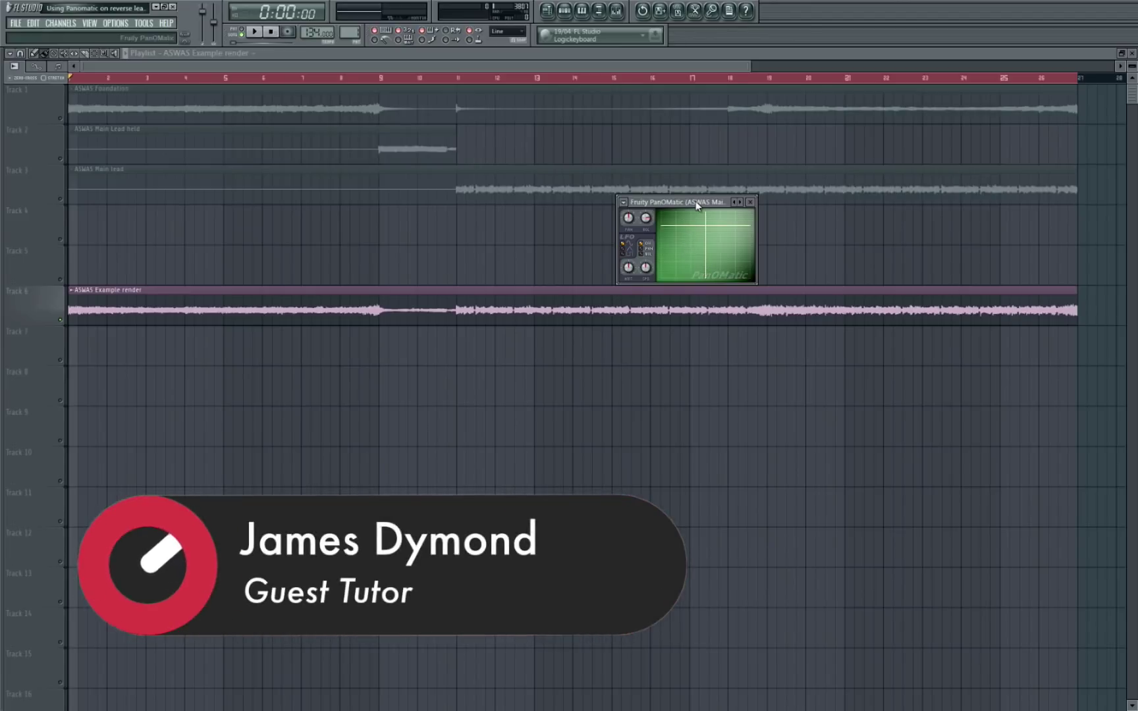
Move the Fruity PanOMatic window slightly up and to the left.
drag(685, 200, 639, 212)
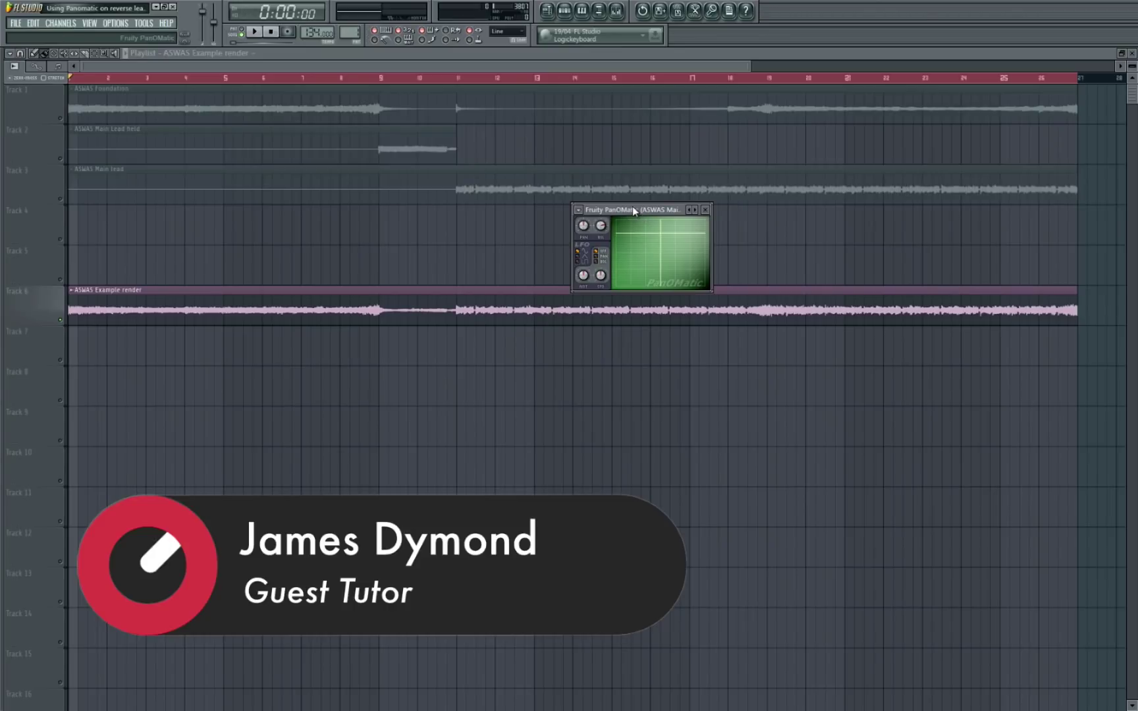
drag(633, 209, 618, 201)
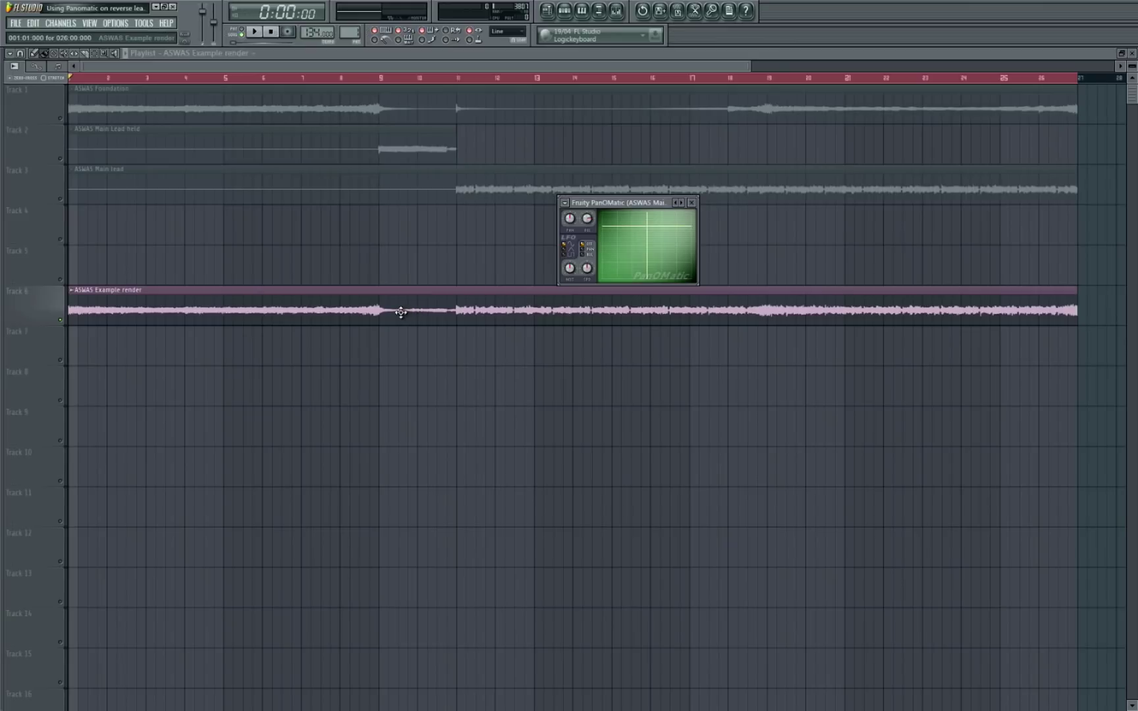
drag(384, 309, 453, 316)
click(461, 281)
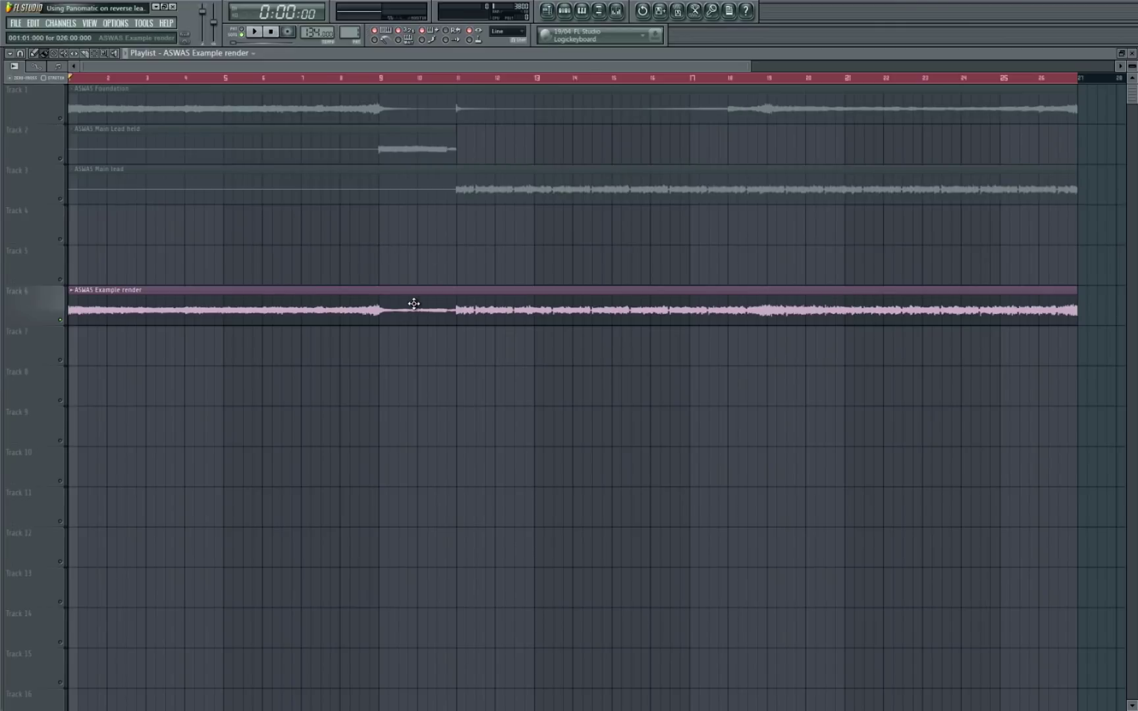
drag(385, 310, 452, 305)
click(470, 261)
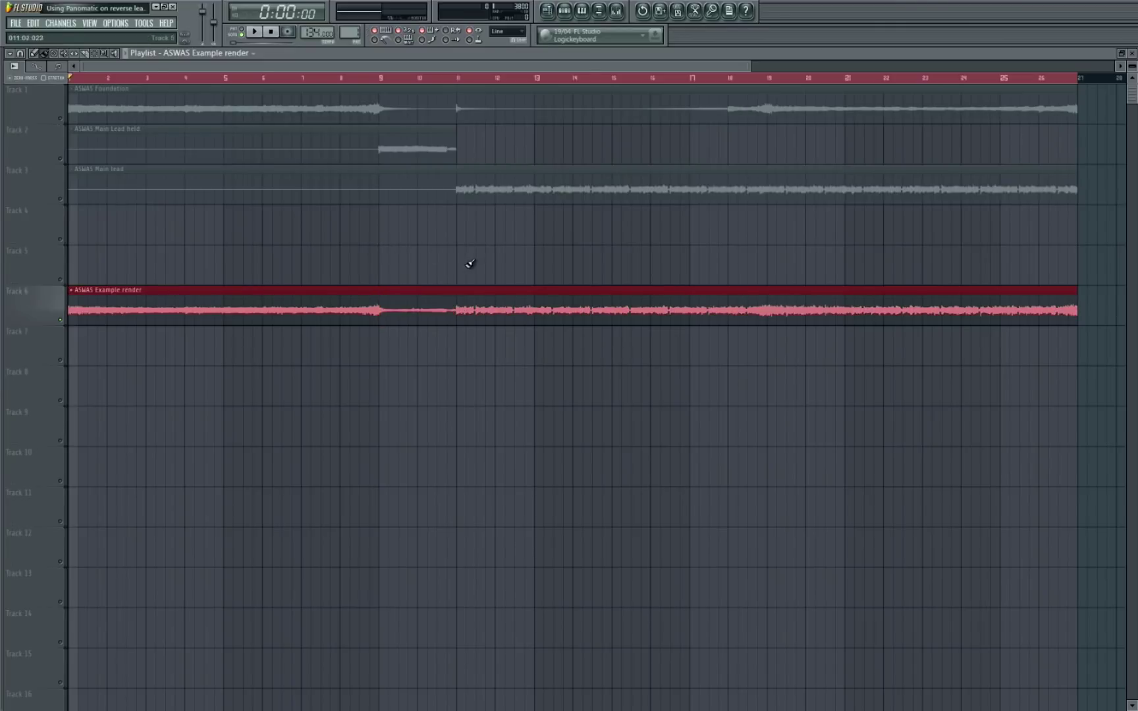
key(space)
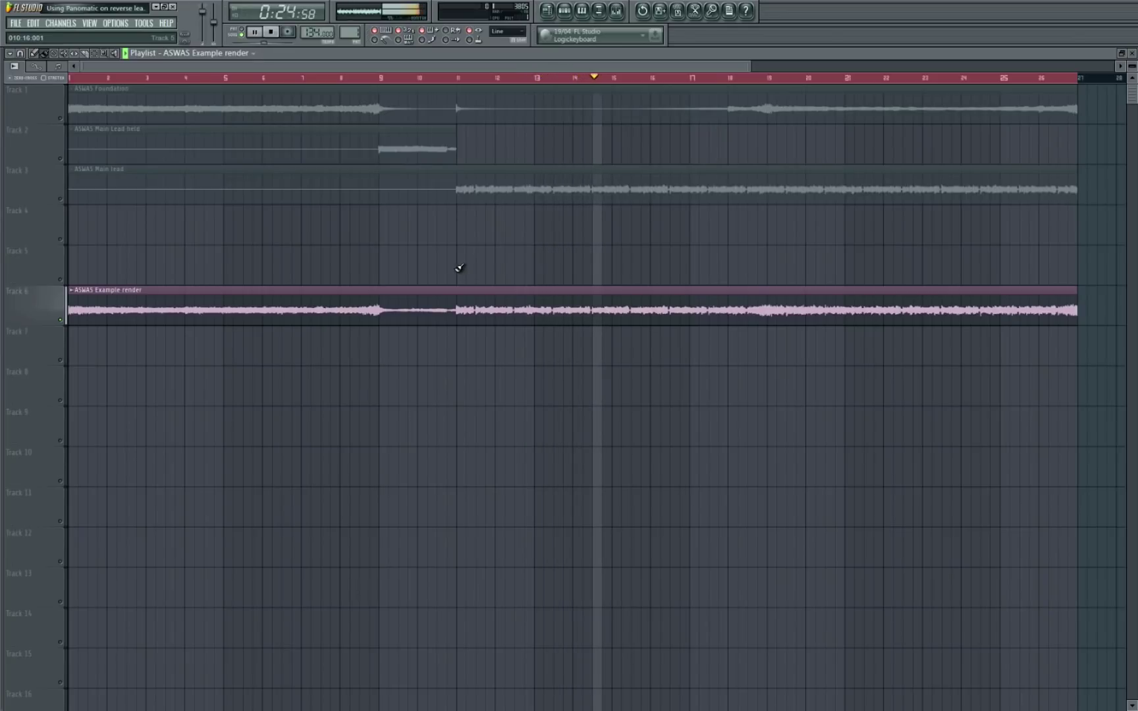
key(space)
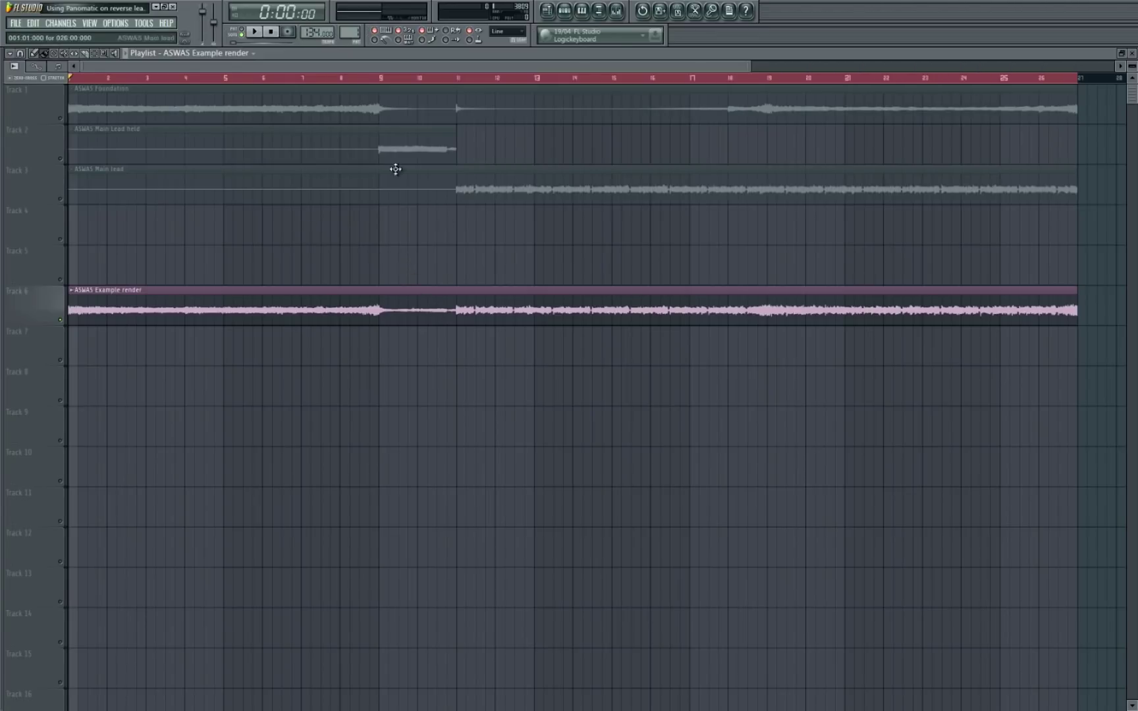
Mute the example render and switch on the Foundation, Main Lead held and Main lead tracks.
click(59, 321)
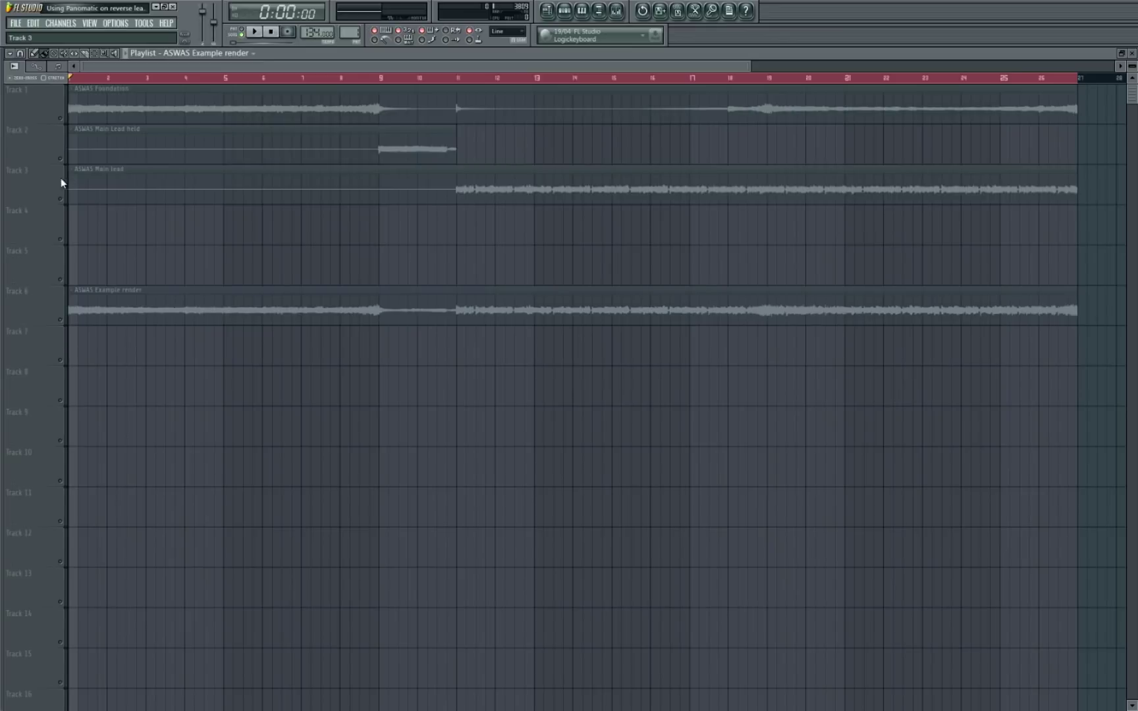
click(61, 200)
click(61, 159)
click(60, 119)
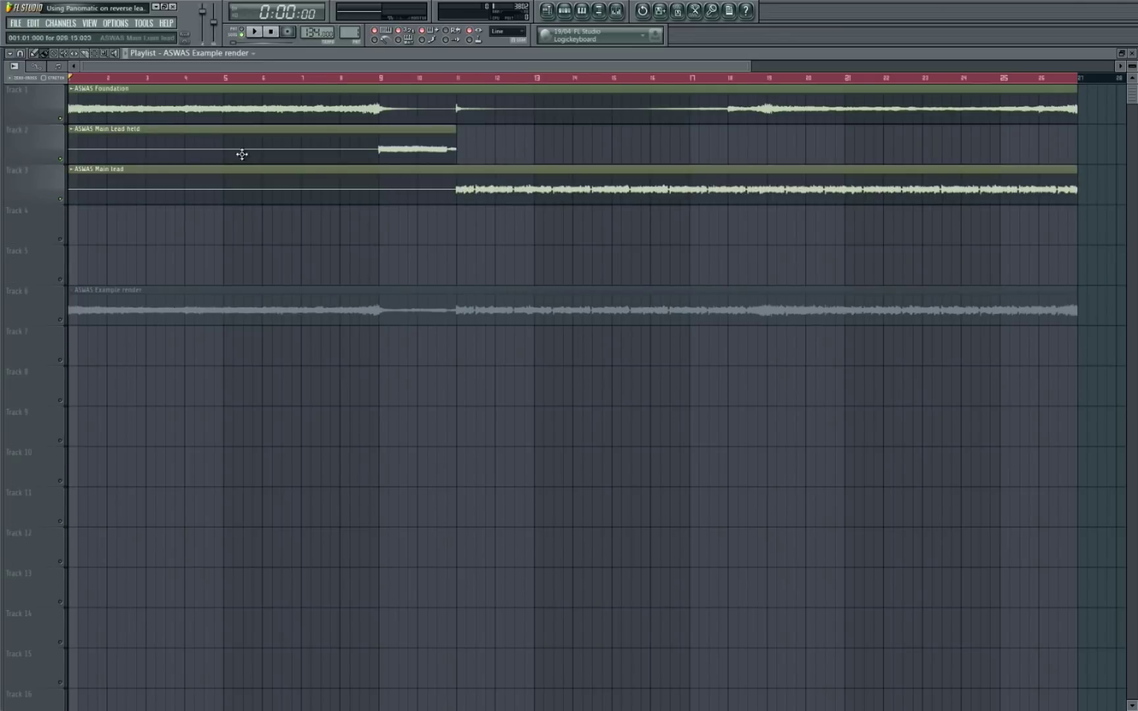
scroll(328, 191, up, 2)
scroll(328, 193, up, 1)
ctrl+scroll(216, 198, up, 2)
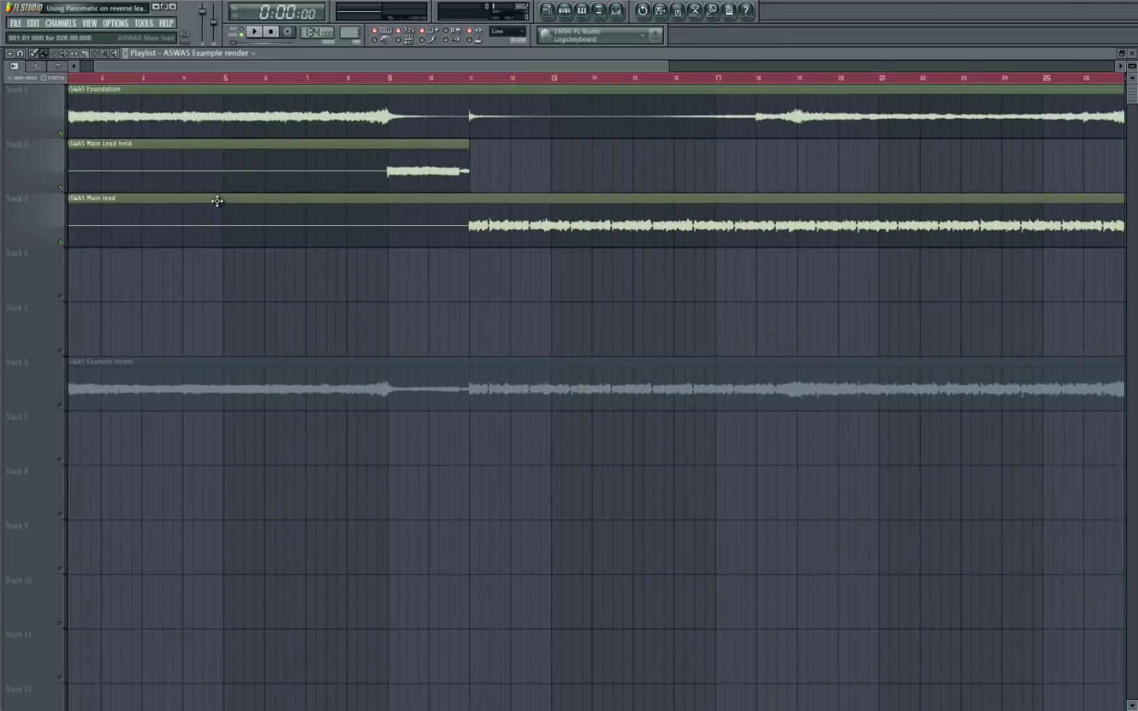
Auto-name tracks 1–3 after their clips, select bars 9–11, and show the mixer.
click(616, 11)
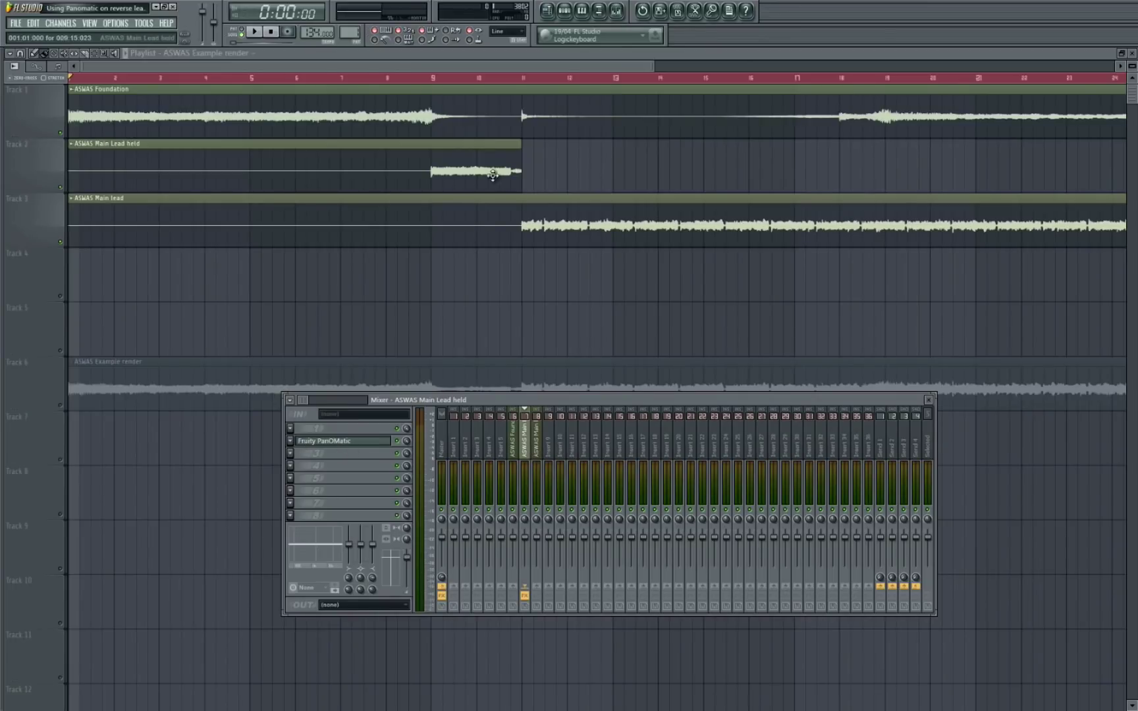
click(461, 175)
right_click(44, 140)
click(69, 166)
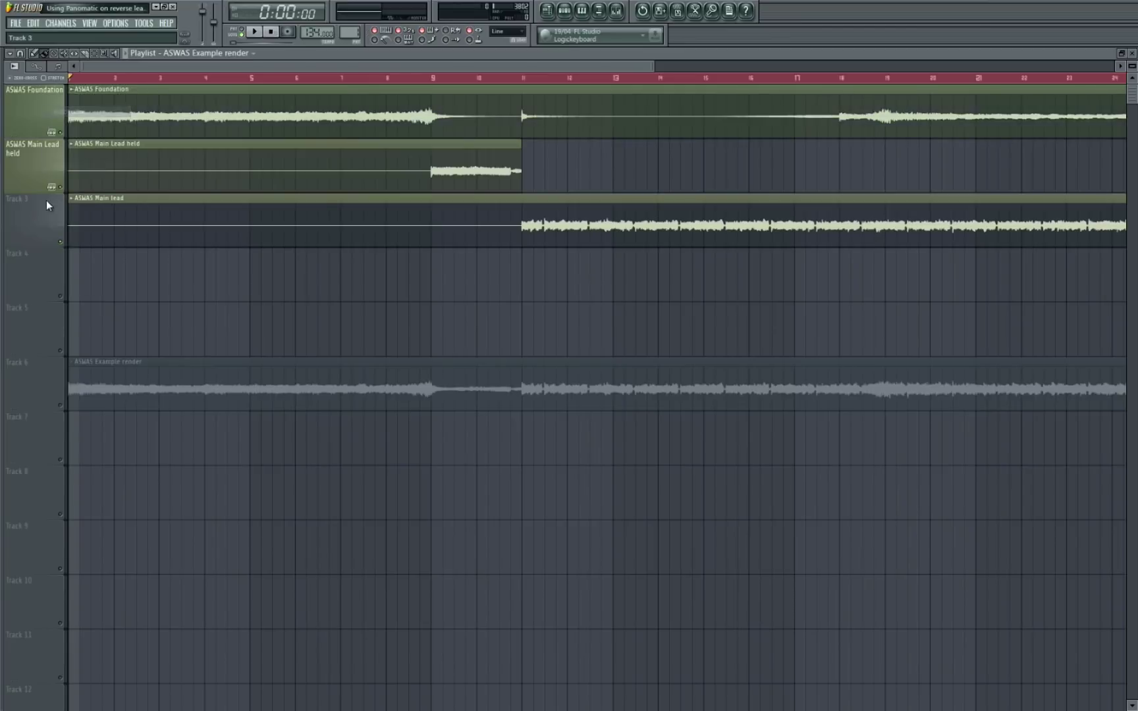
drag(432, 79, 523, 82)
click(615, 10)
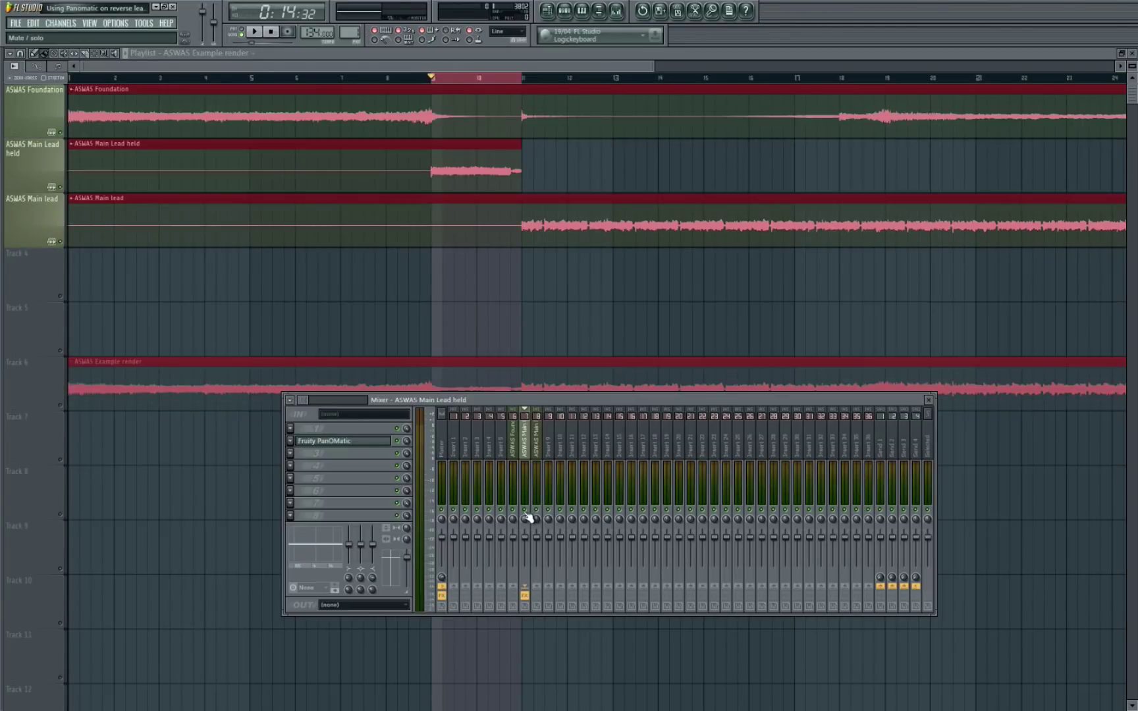
Give ASWAS Main Lead held a volume envelope dipping at bar 9, then preview bars 9–11.
click(501, 236)
click(71, 143)
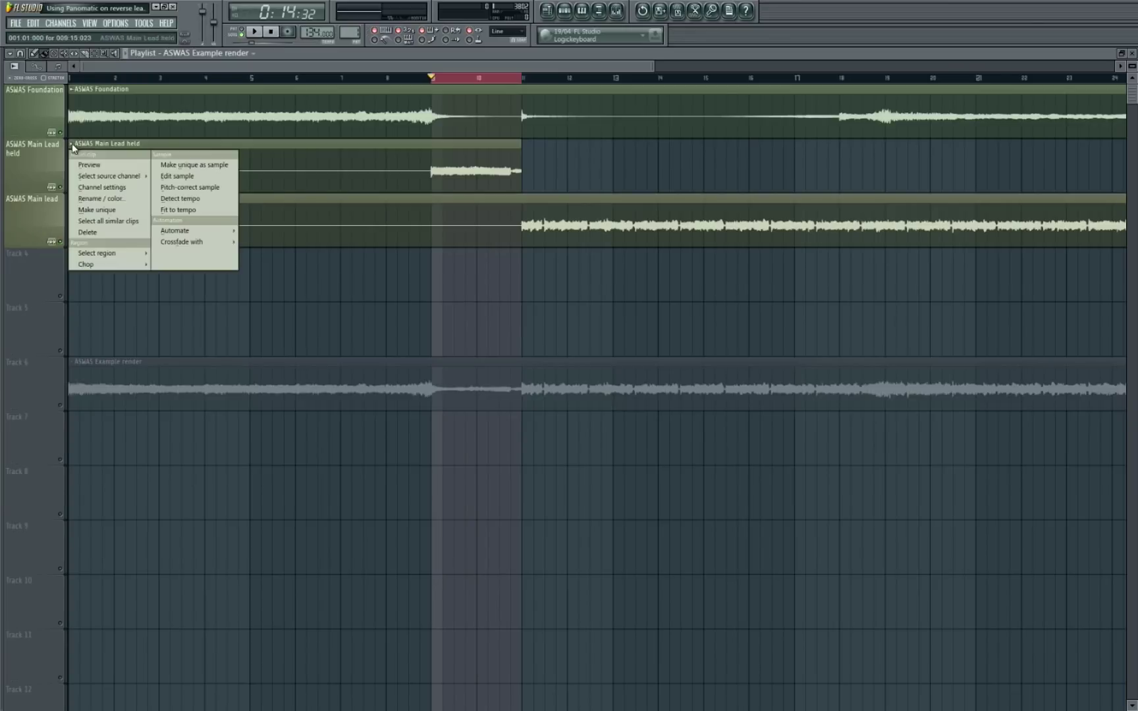
mouse_move(210, 231)
click(259, 243)
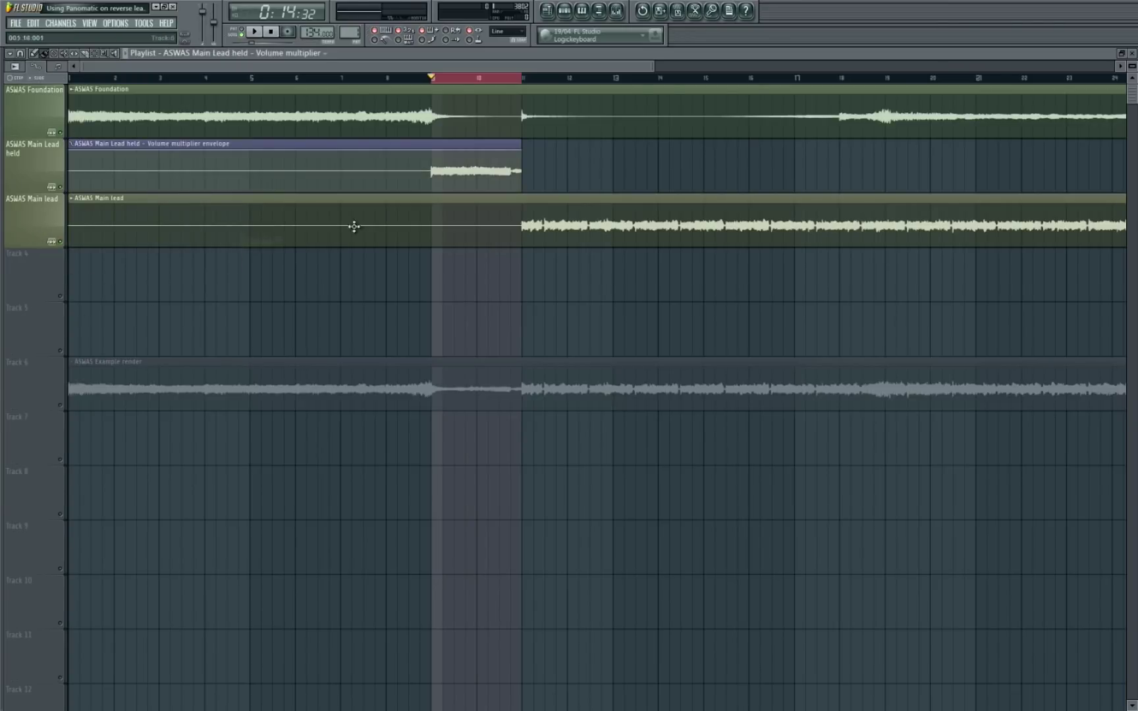
right_click(437, 191)
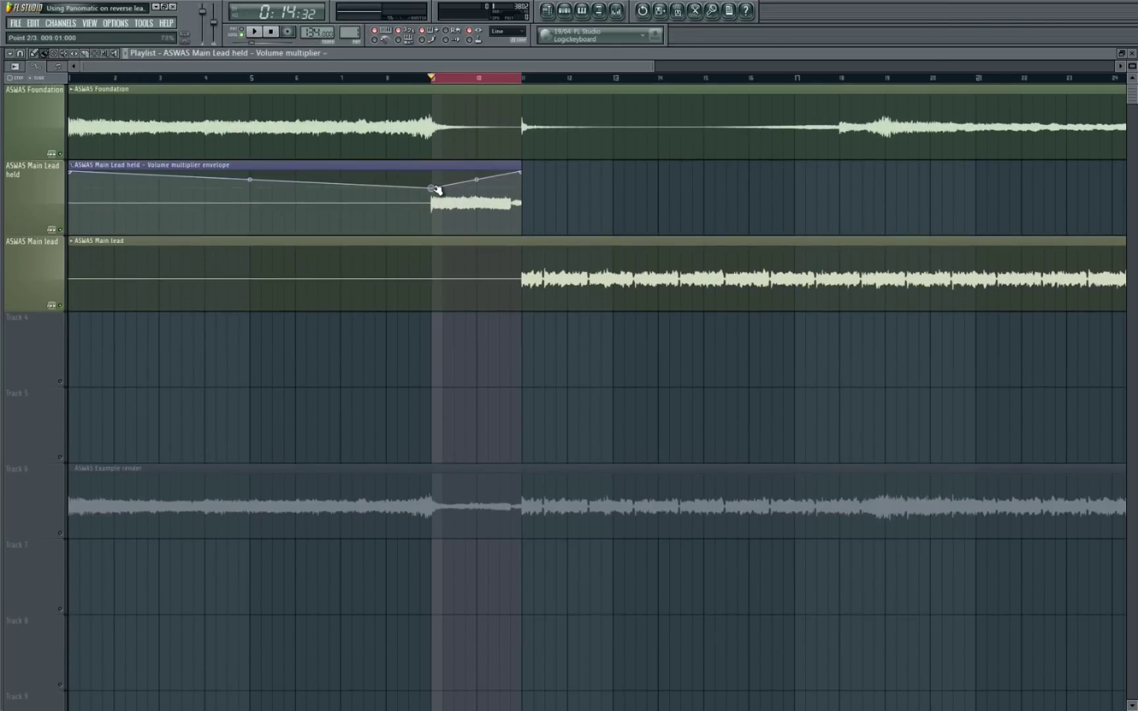
drag(436, 190, 484, 167)
key(space)
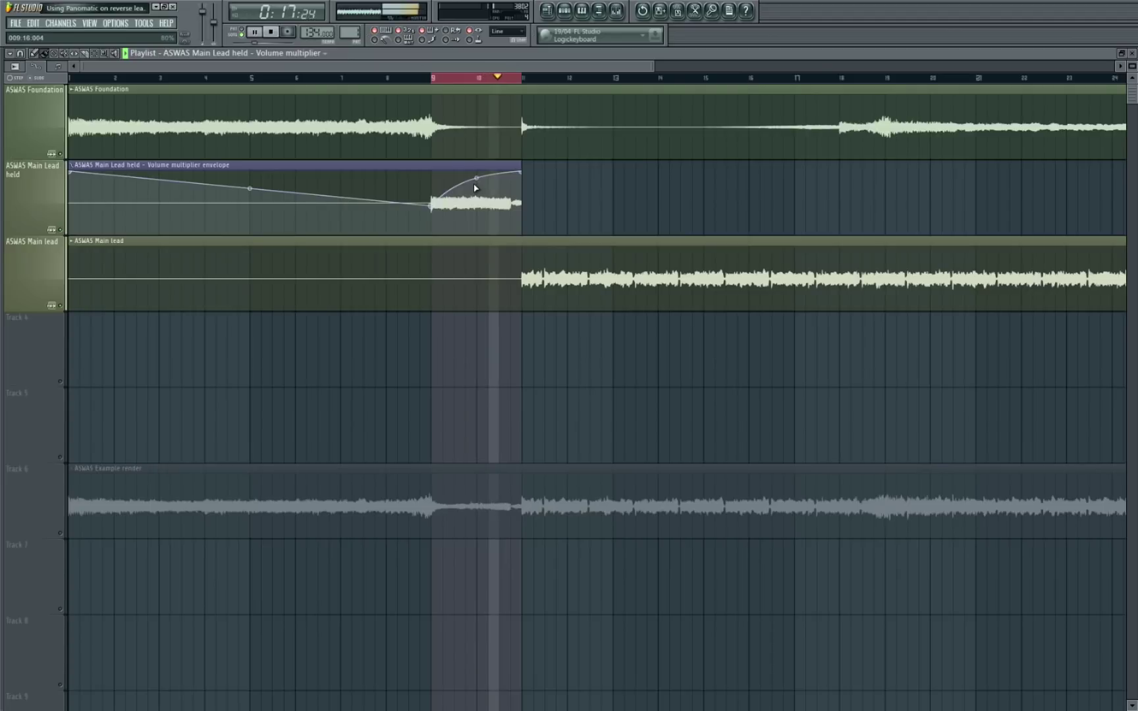
key(space)
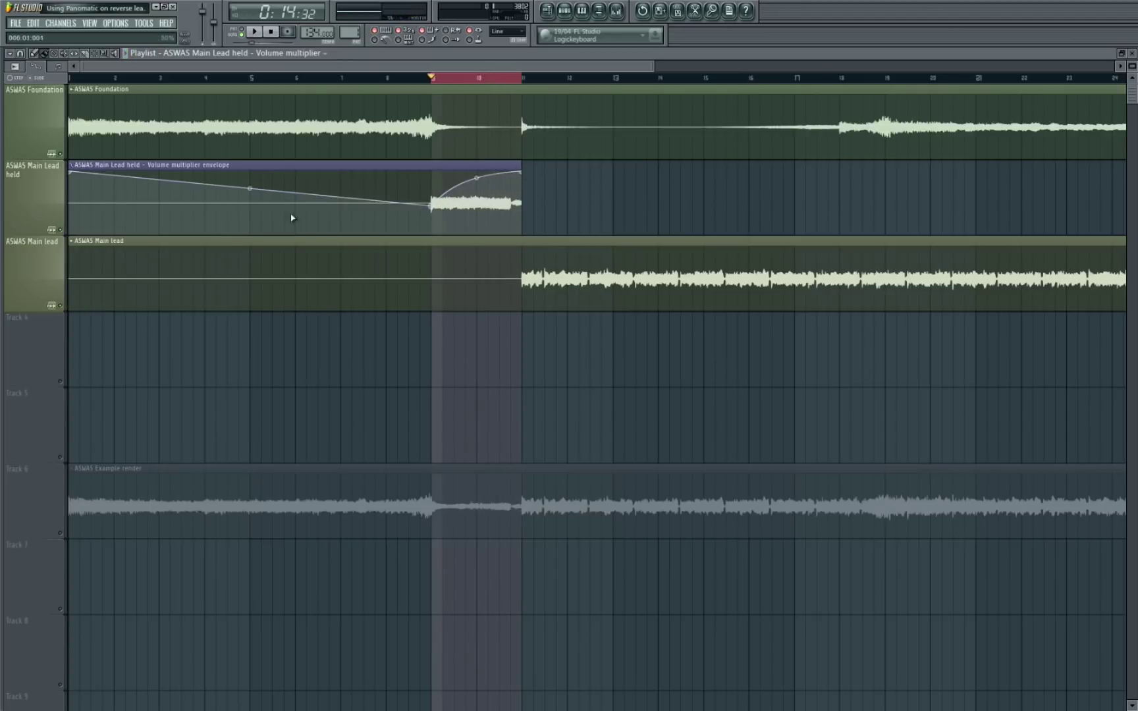
Open the Fruity PanOMatic effect and place its window above the mixer.
click(618, 16)
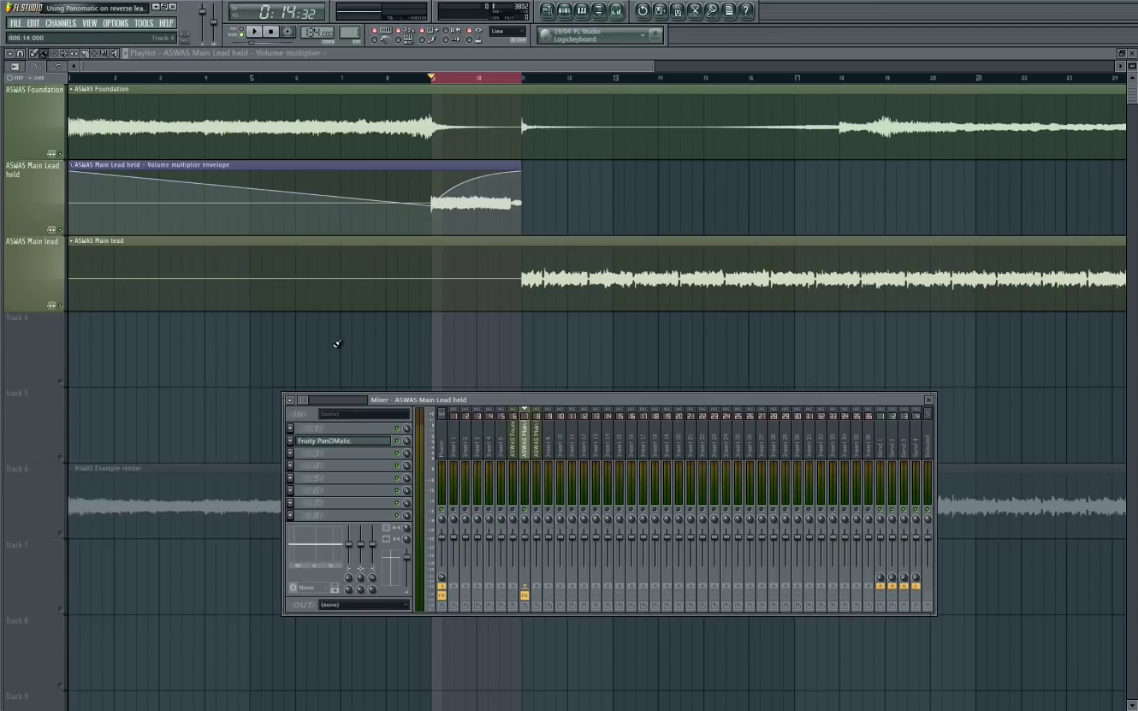
click(381, 446)
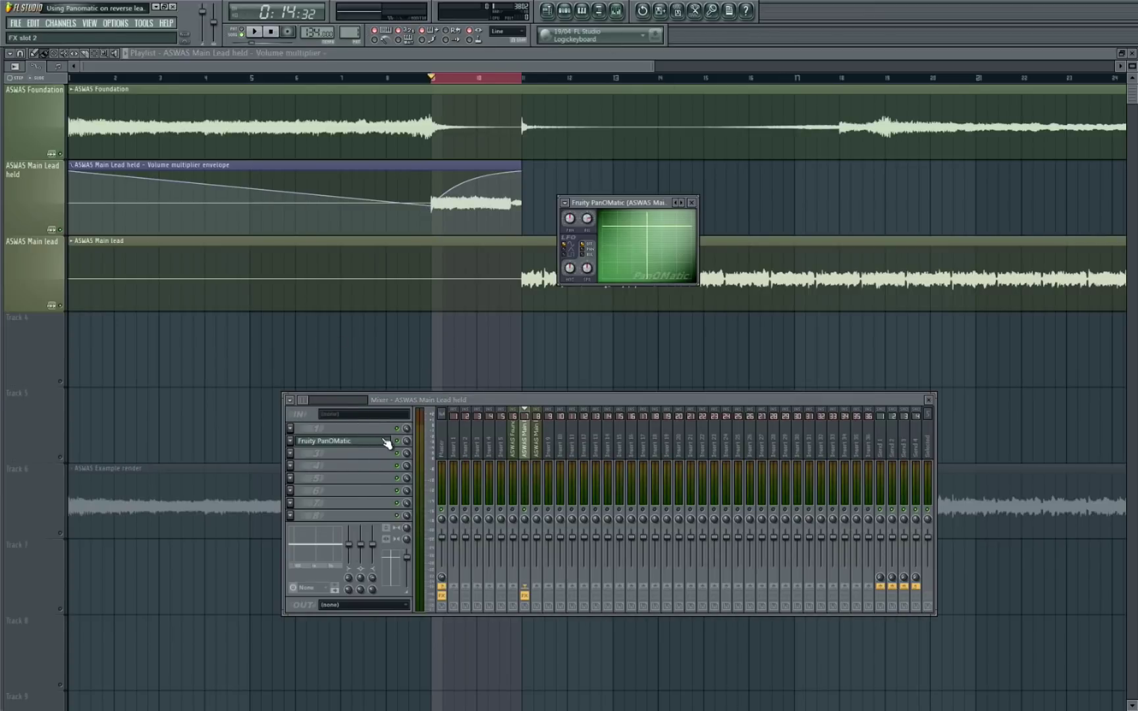
drag(622, 200, 605, 306)
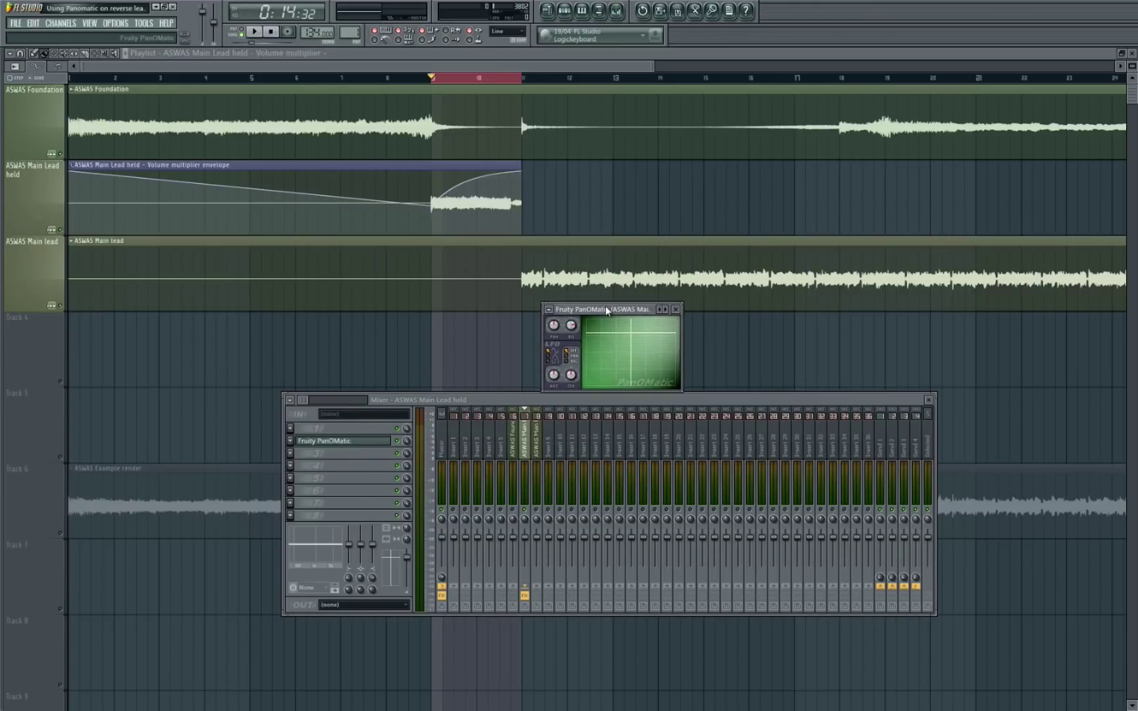
Move ASWAS Main lead to track 5, auto-name that track, and reopen PanOMatic.
click(248, 239)
drag(248, 239, 262, 454)
click(62, 457)
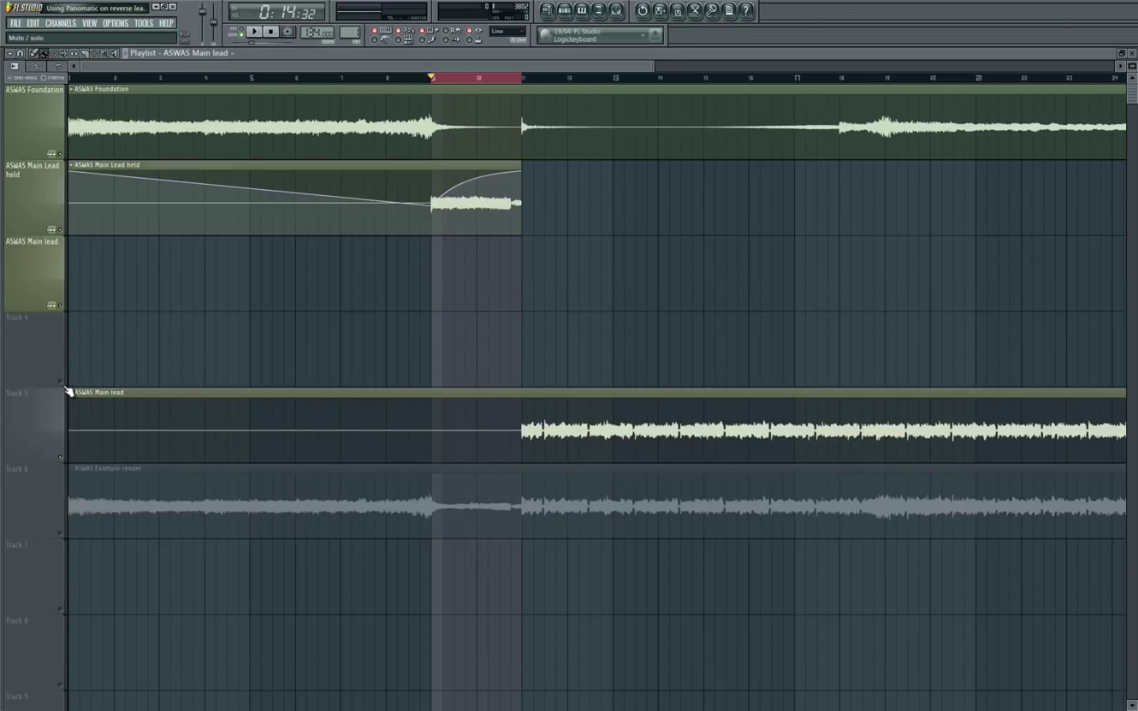
click(33, 394)
click(52, 407)
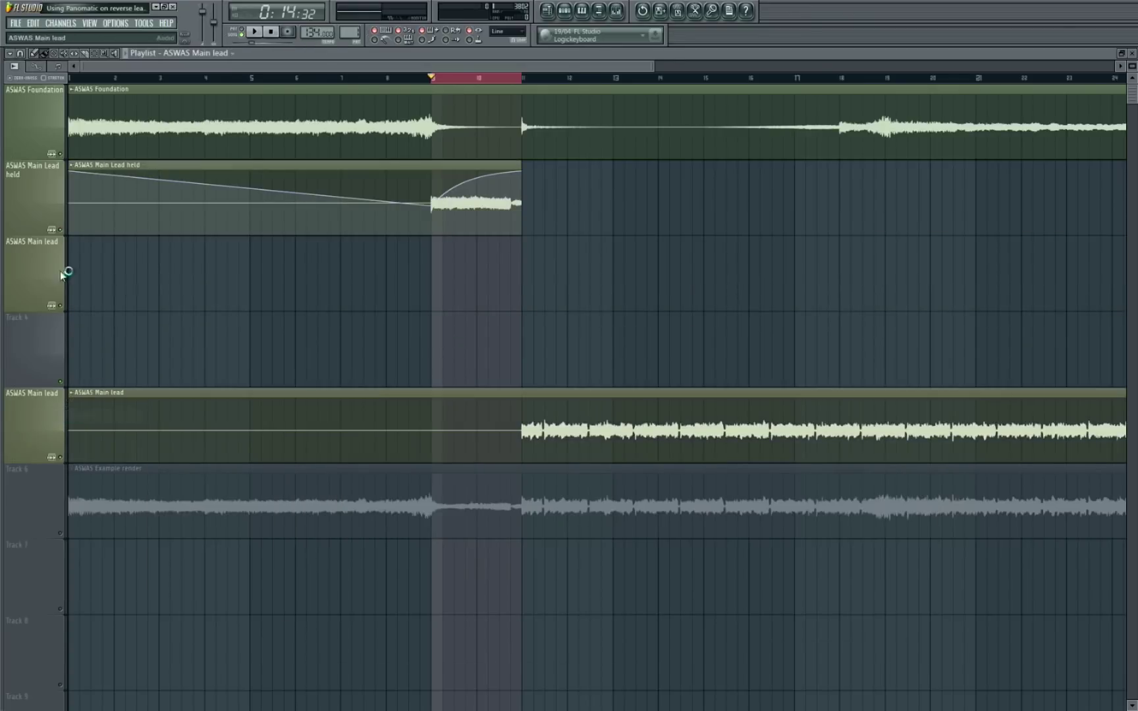
click(615, 10)
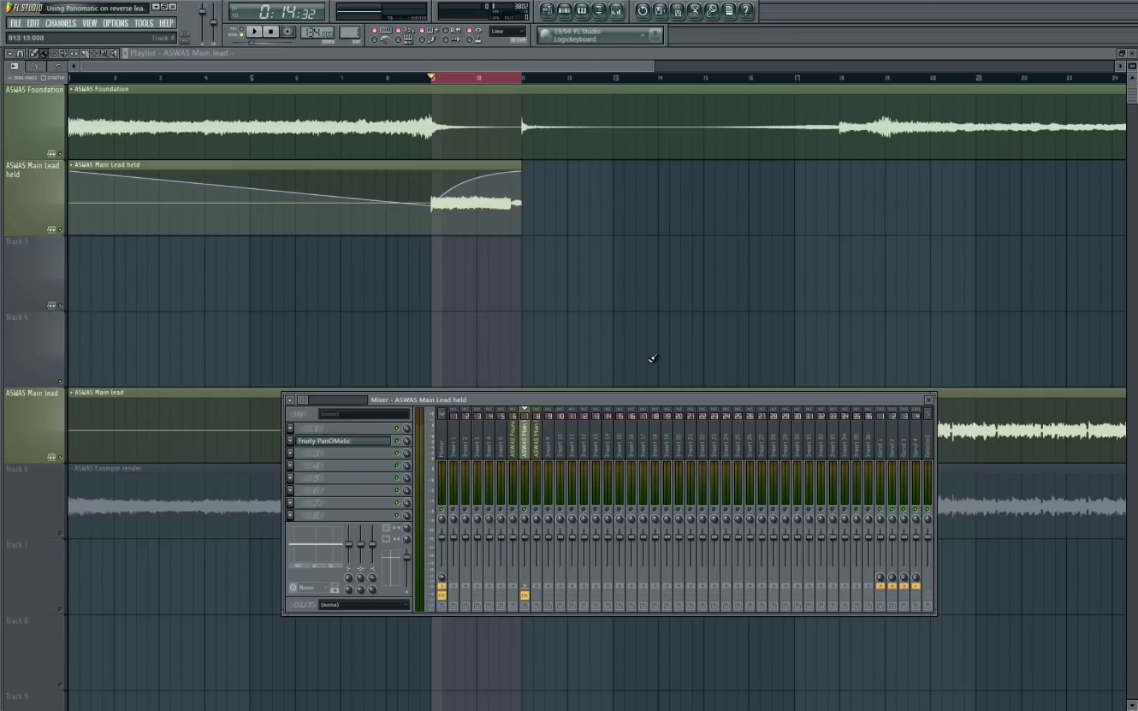
click(369, 442)
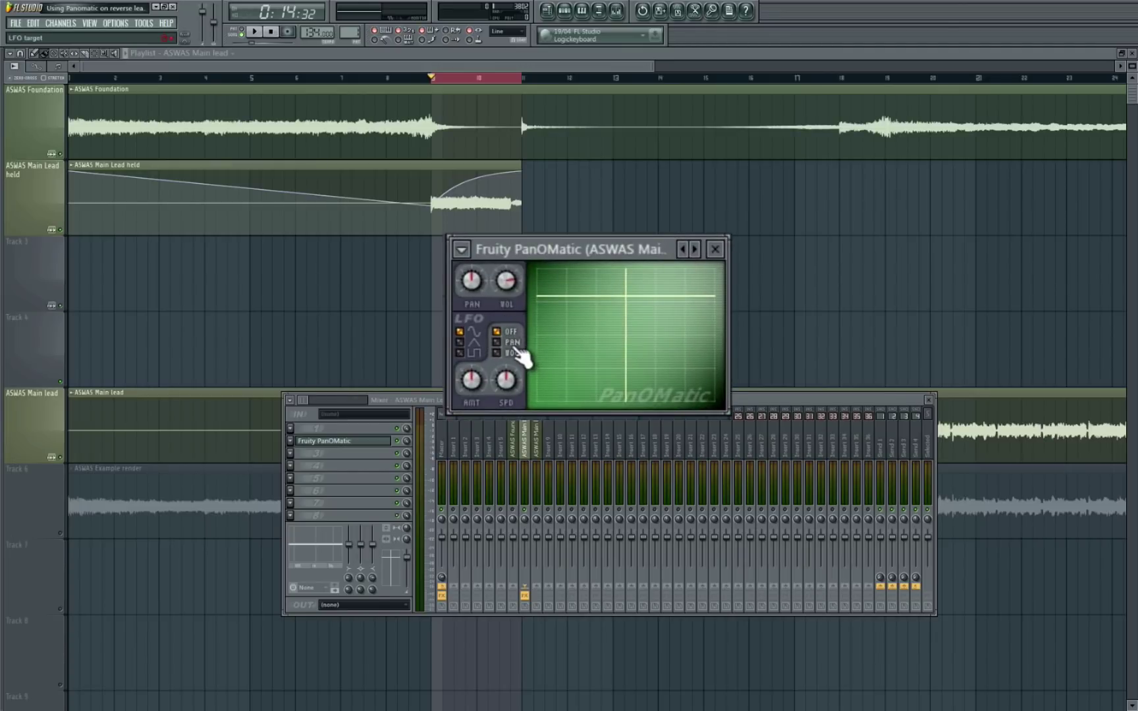
Set the PanOMatic LFO to PAN with a triangle shape and reset its speed to default.
click(514, 343)
click(479, 344)
right_click(498, 382)
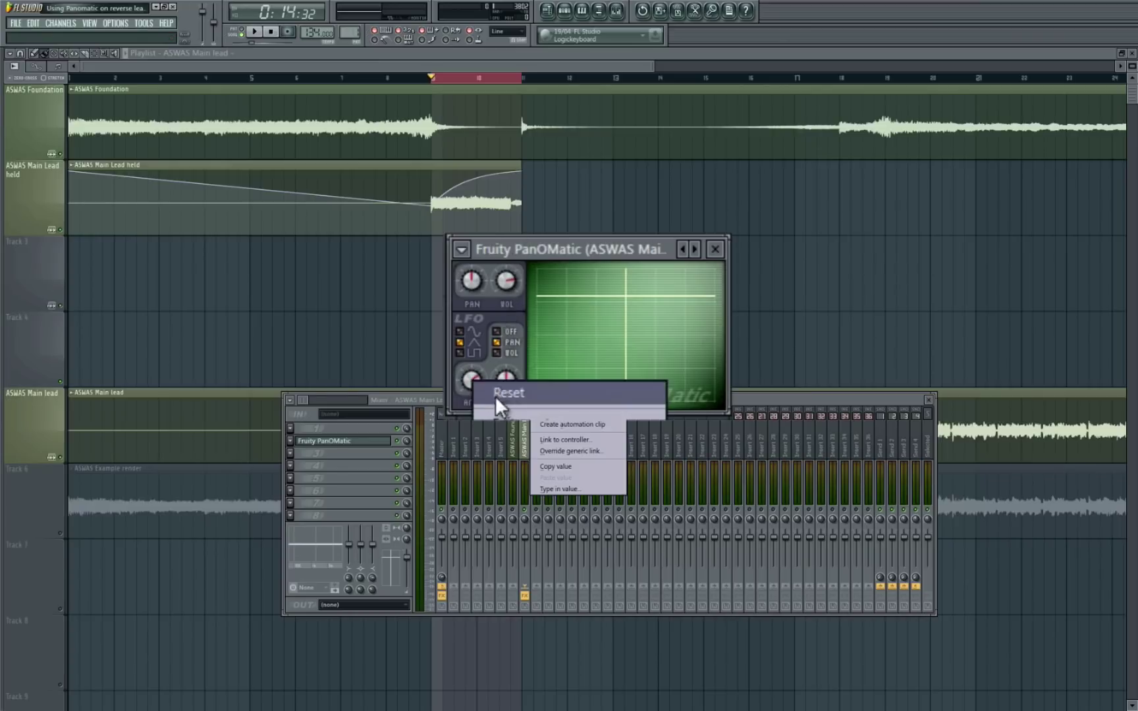
click(500, 396)
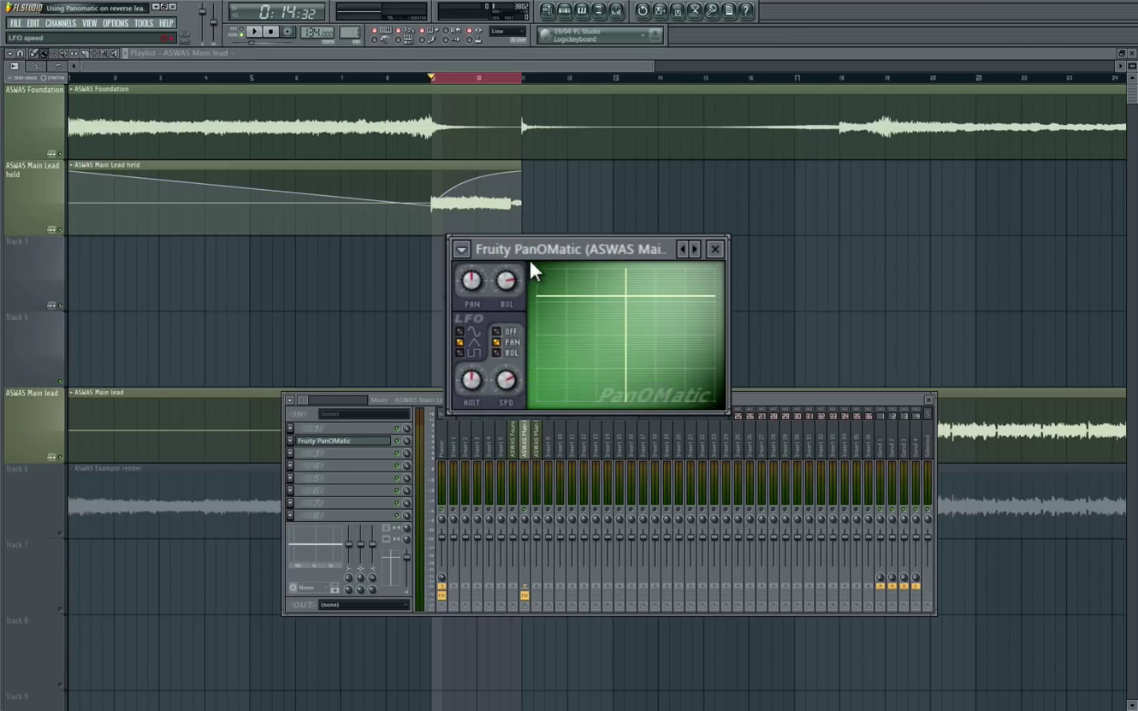
right_click(471, 380)
click(474, 393)
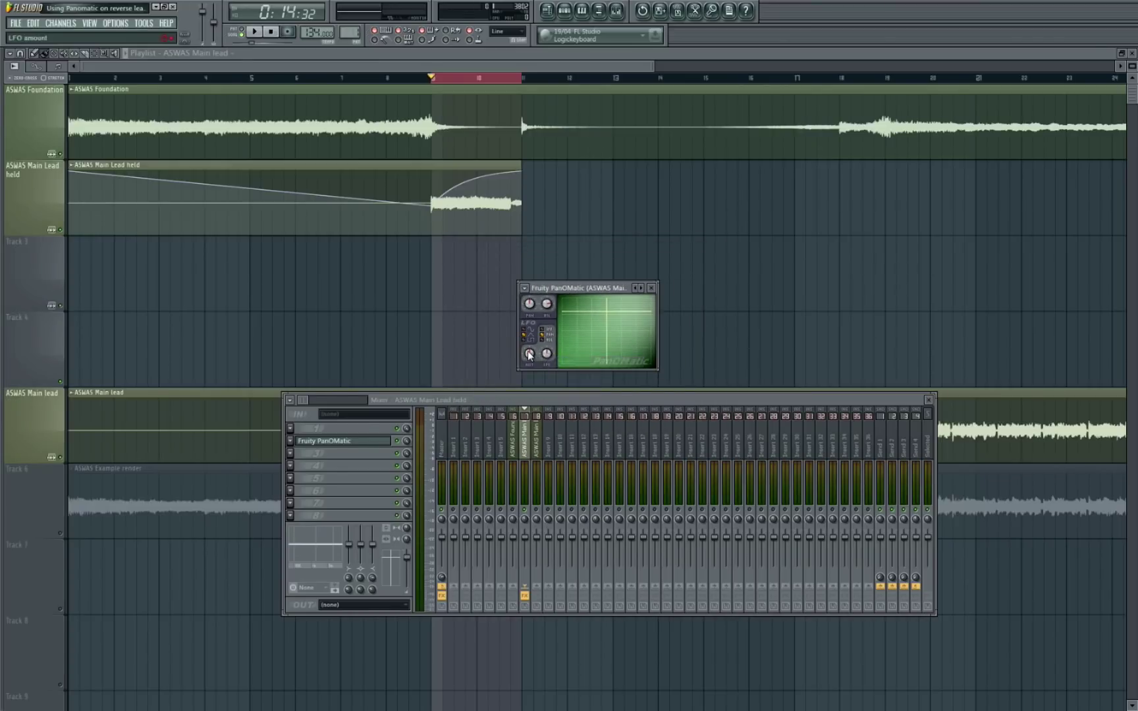
right_click(529, 355)
Create automation clips for the PanOMatic LFO amount and LFO speed.
click(563, 417)
right_click(547, 353)
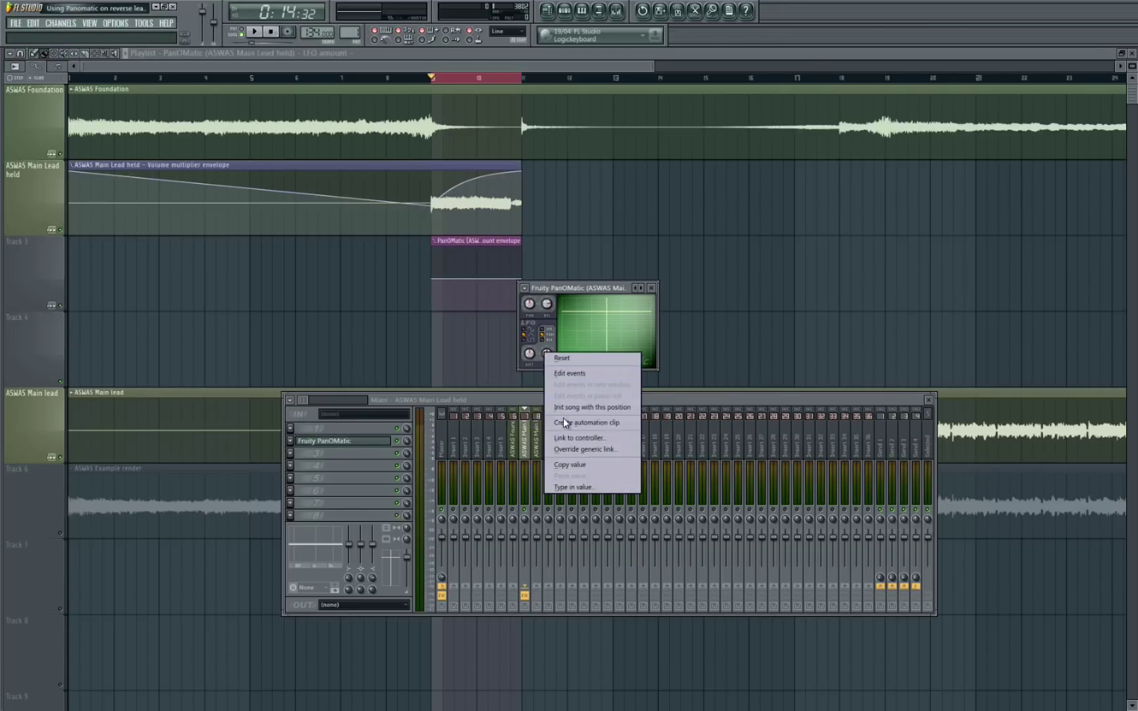
click(563, 422)
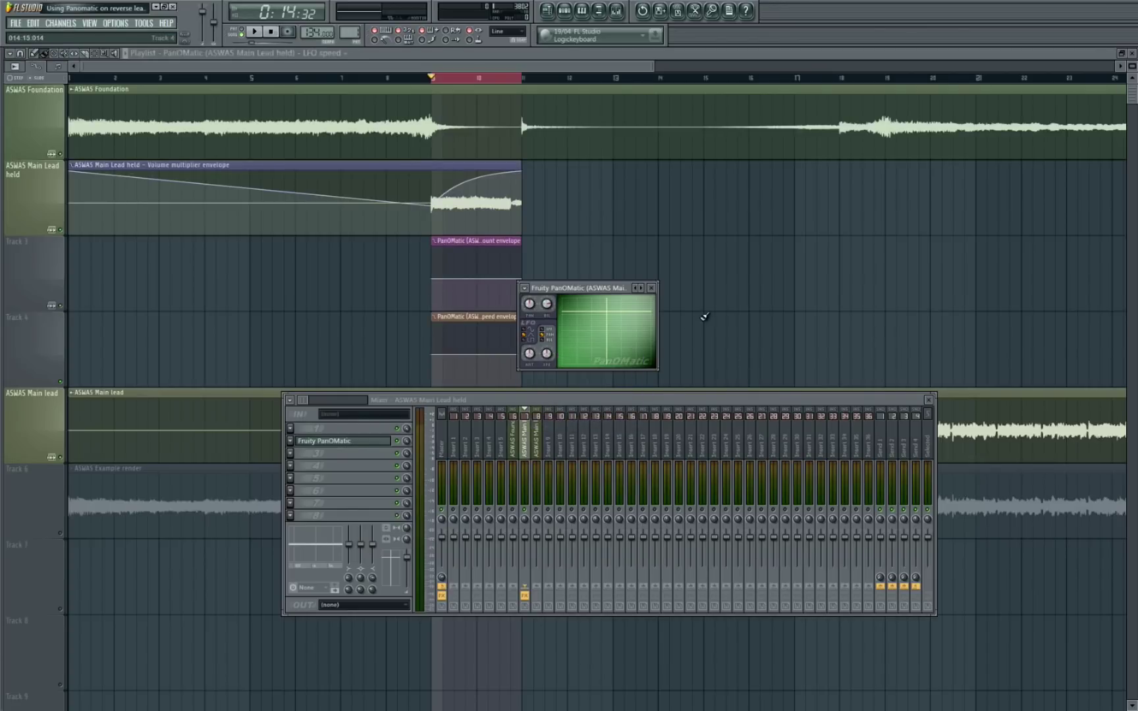
key(F12)
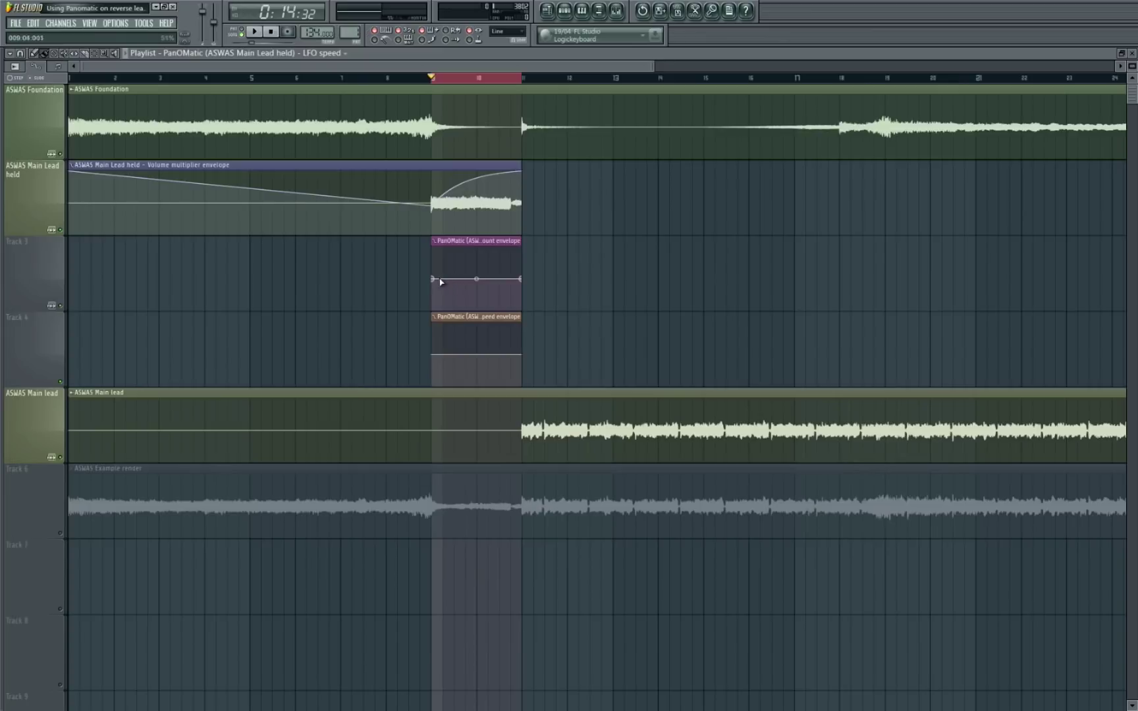
Raise the LFO amount envelope to full and make the LFO speed envelope curve upward.
drag(433, 279, 432, 248)
drag(523, 280, 527, 240)
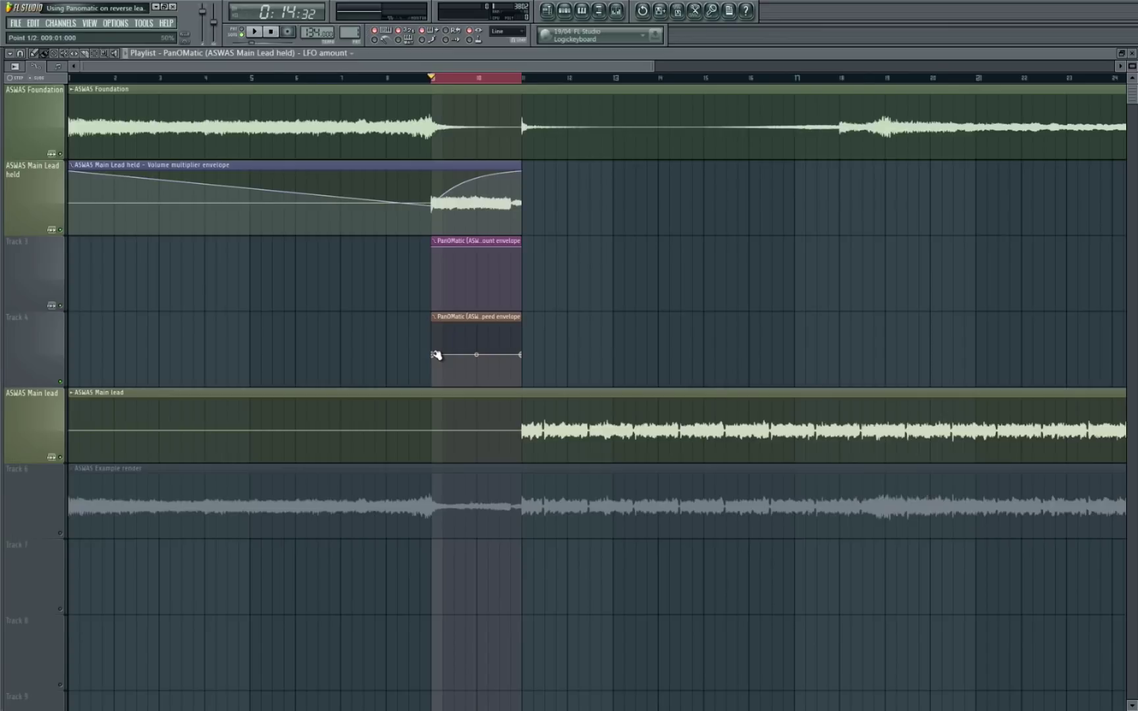
drag(526, 353, 524, 325)
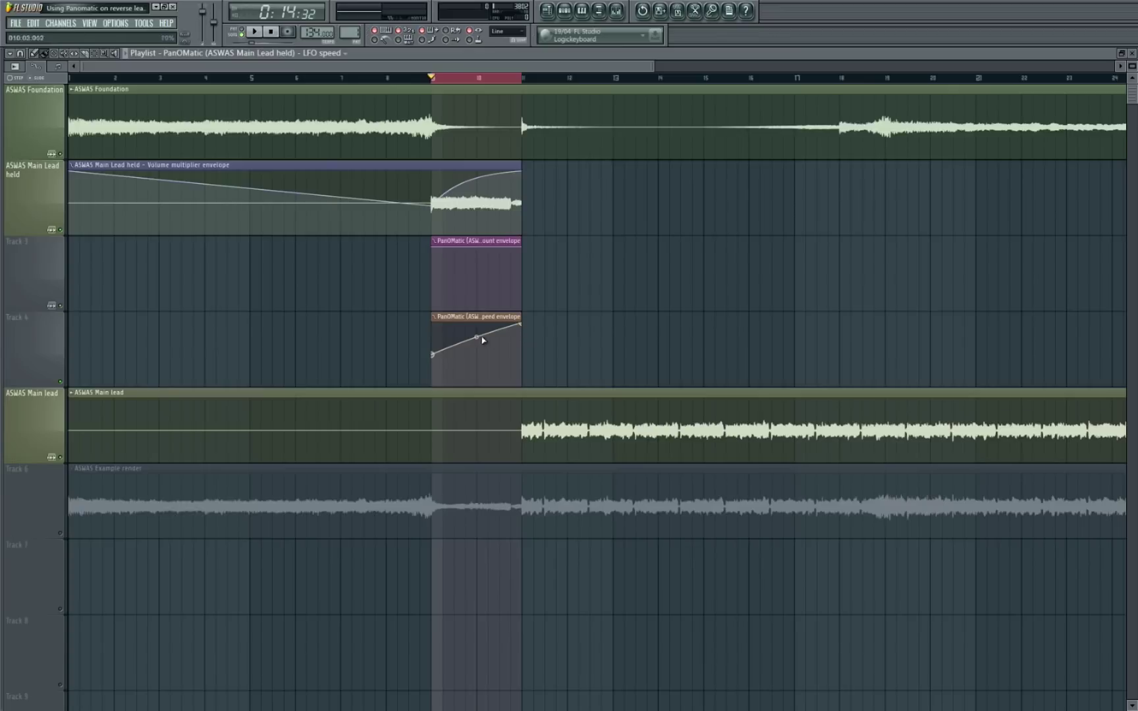
drag(478, 337, 485, 323)
drag(482, 324, 487, 311)
click(616, 10)
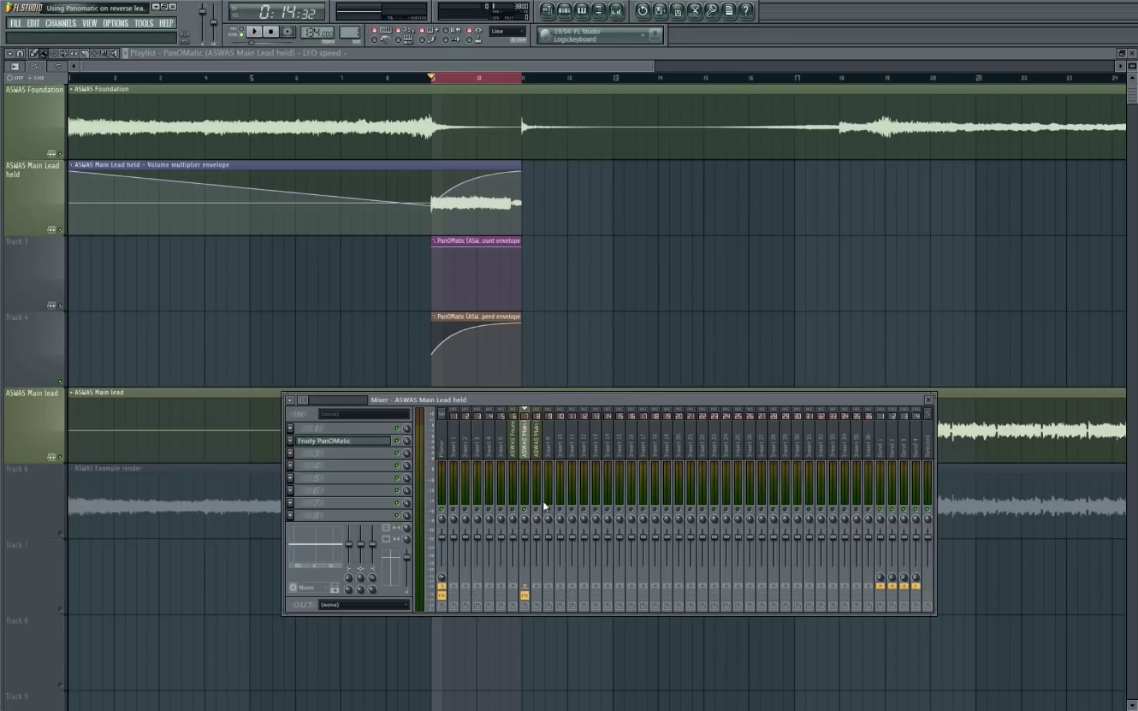
Play and stop the automated reverse lead section, then close the mixer.
key(space)
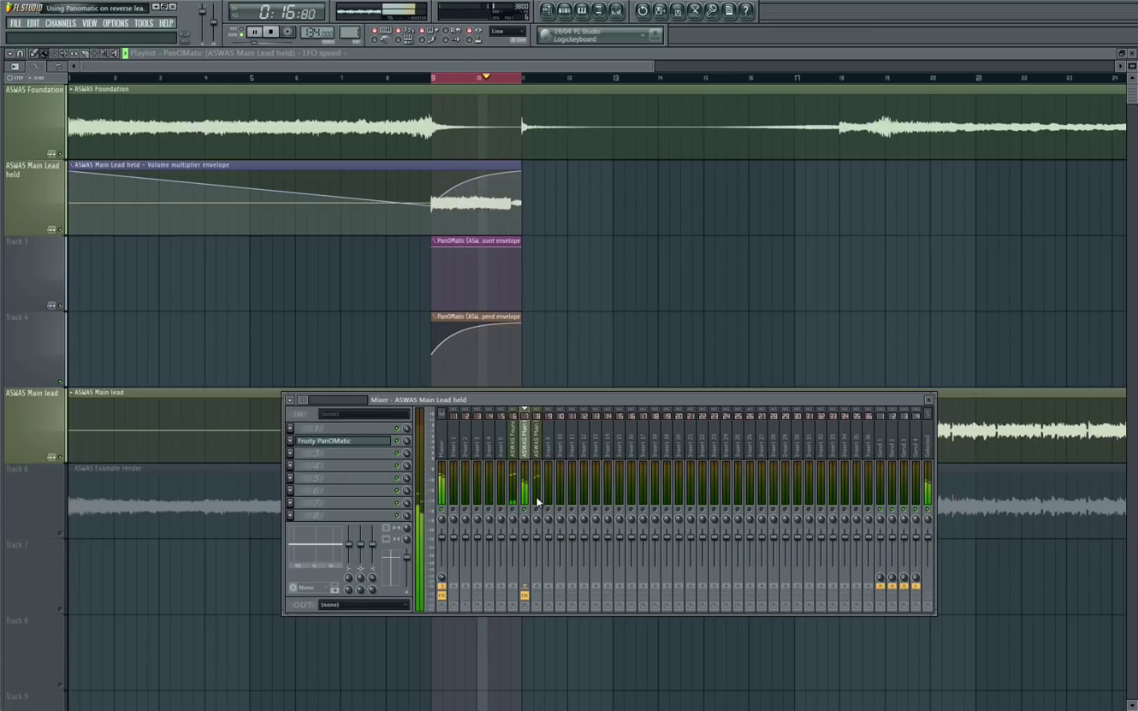
key(space)
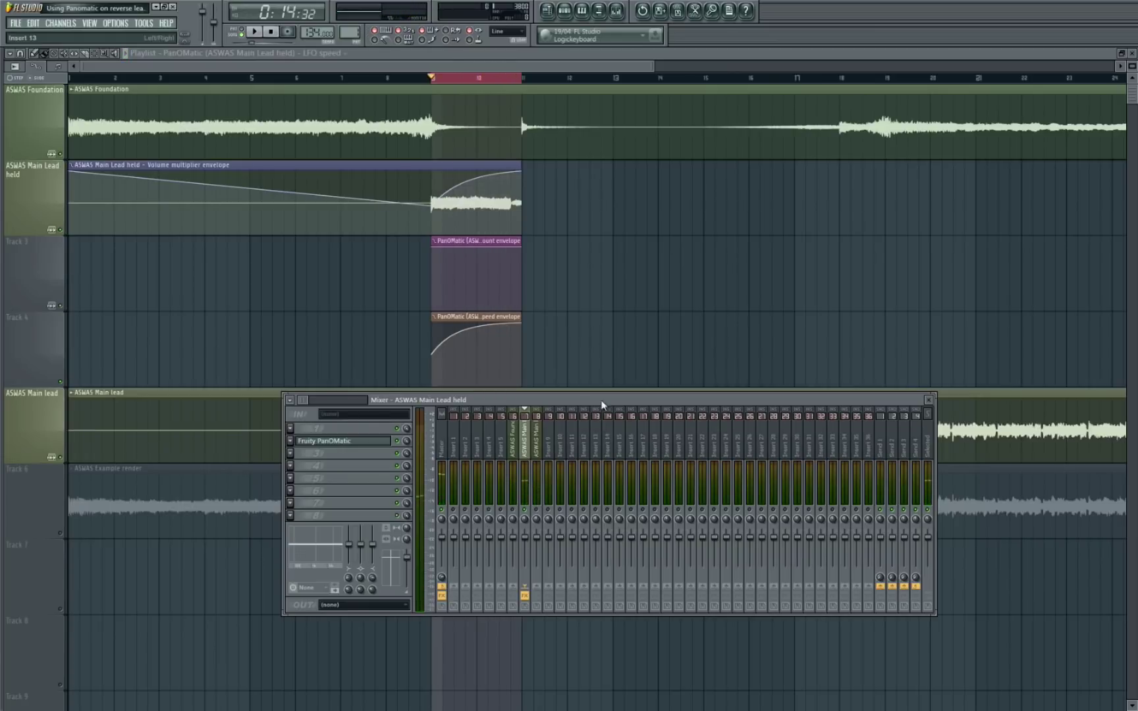
key(F9)
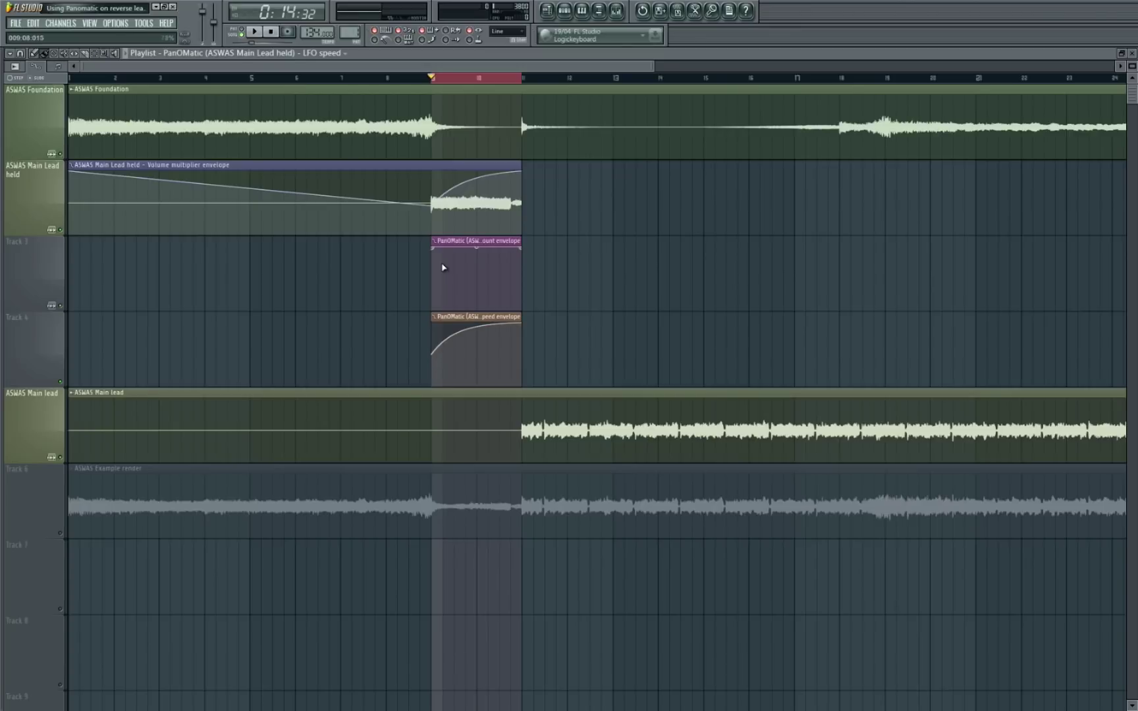
Drop the LFO amount envelope's start to zero and reshape the LFO speed curve, auditioning each.
drag(433, 248, 461, 294)
key(space)
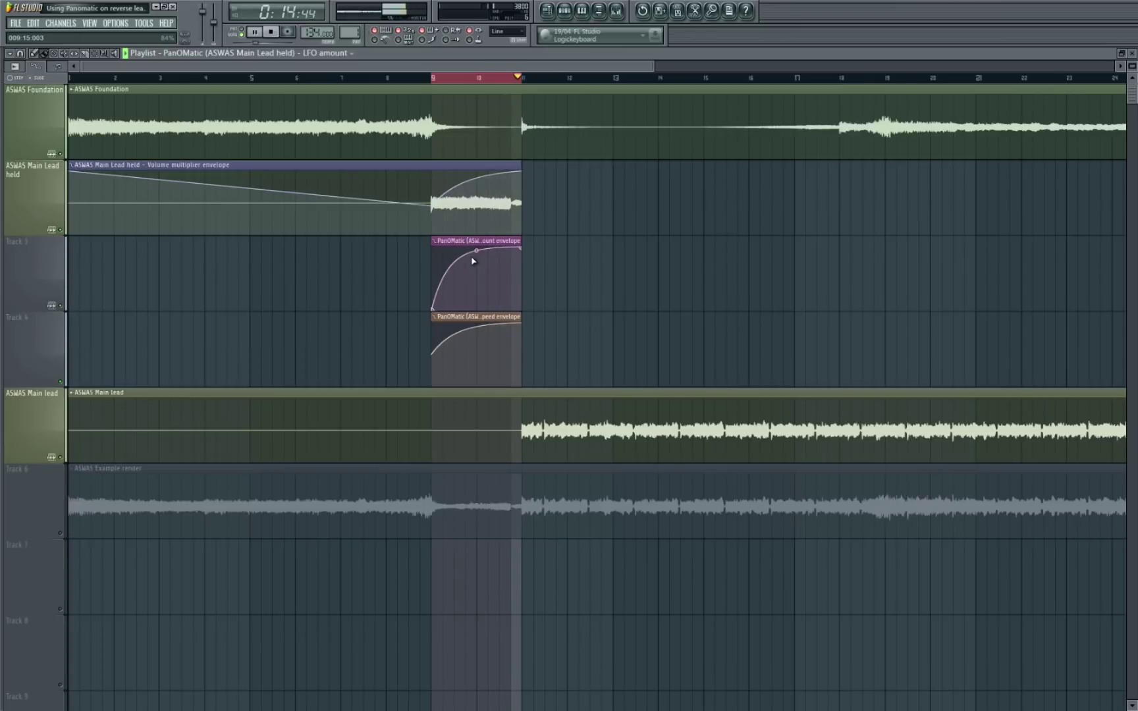
key(space)
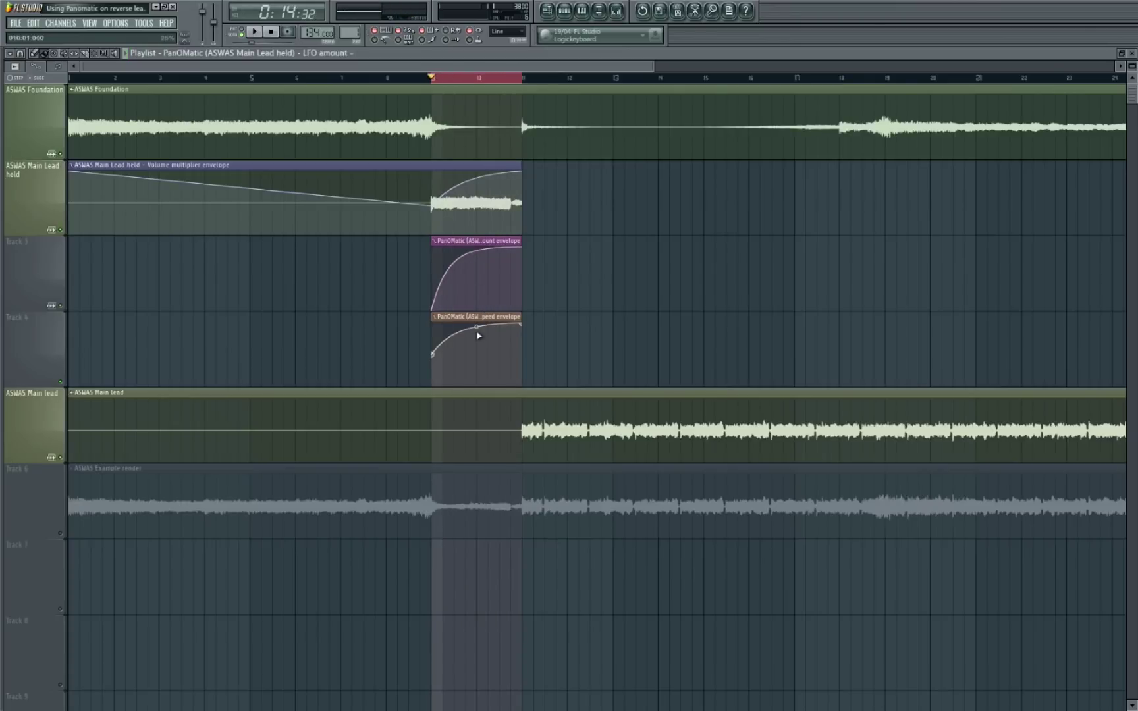
mouse_move(475, 328)
mouse_down()
mouse_move(475, 315)
mouse_move(476, 333)
mouse_up()
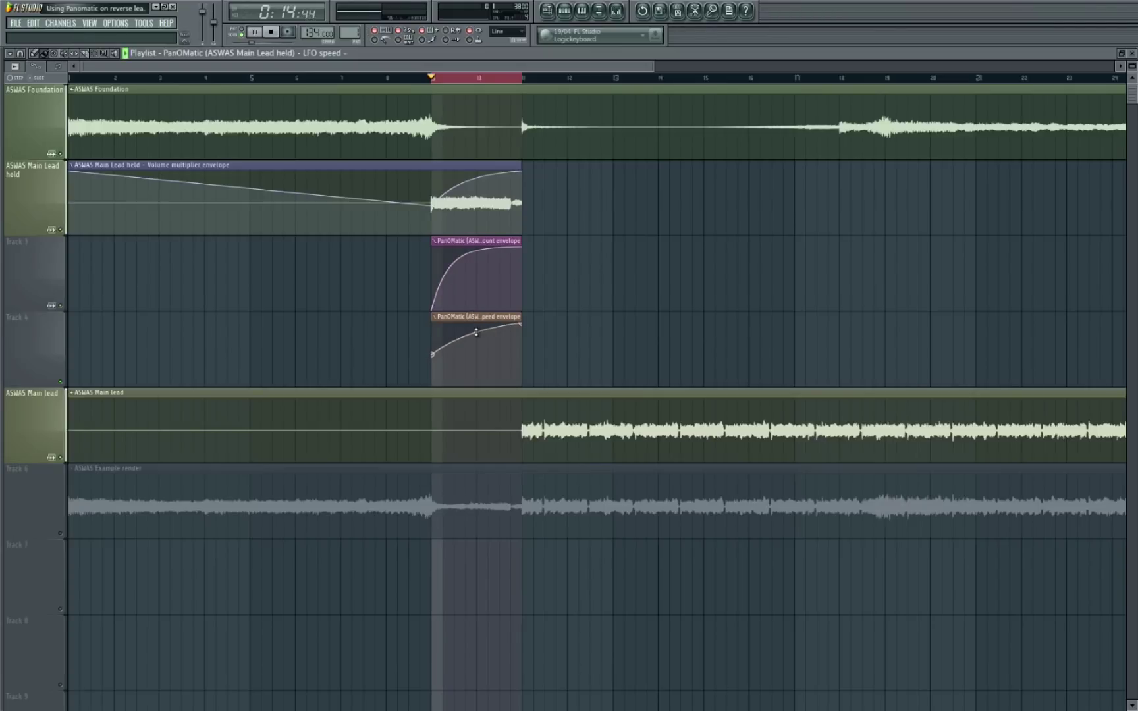
key(space)
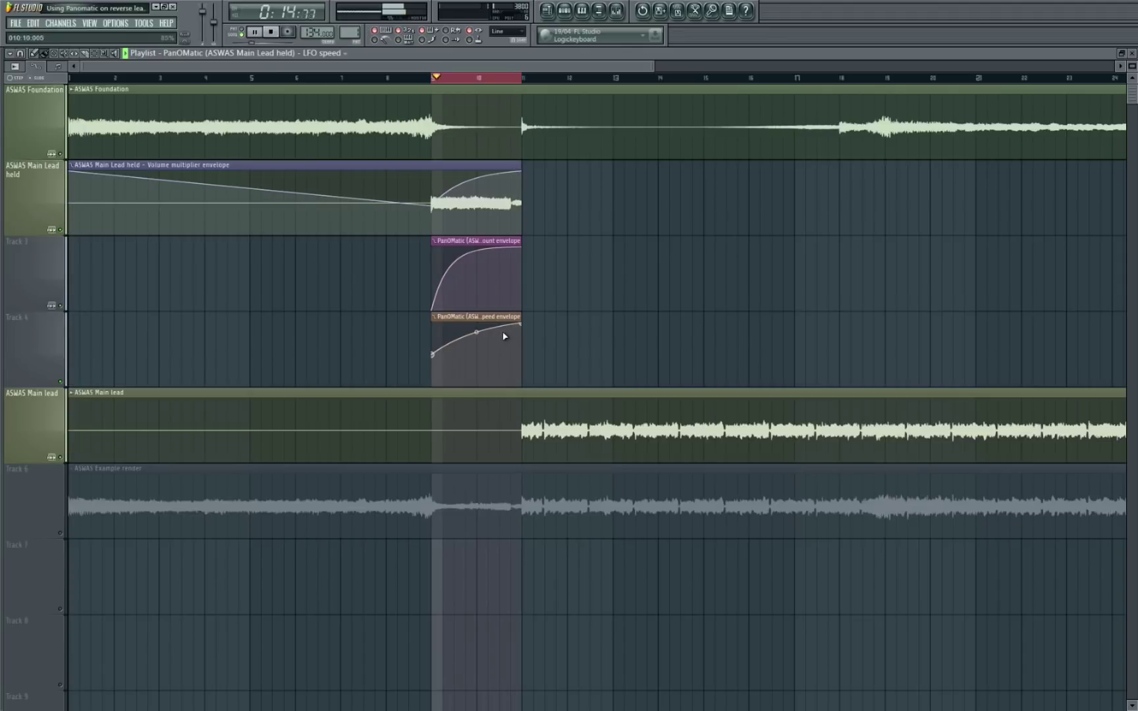
key(space)
Add an LFO speed point and pull points 4 and 5 to the bottom, auditioning the section.
scroll(513, 329, up, 6)
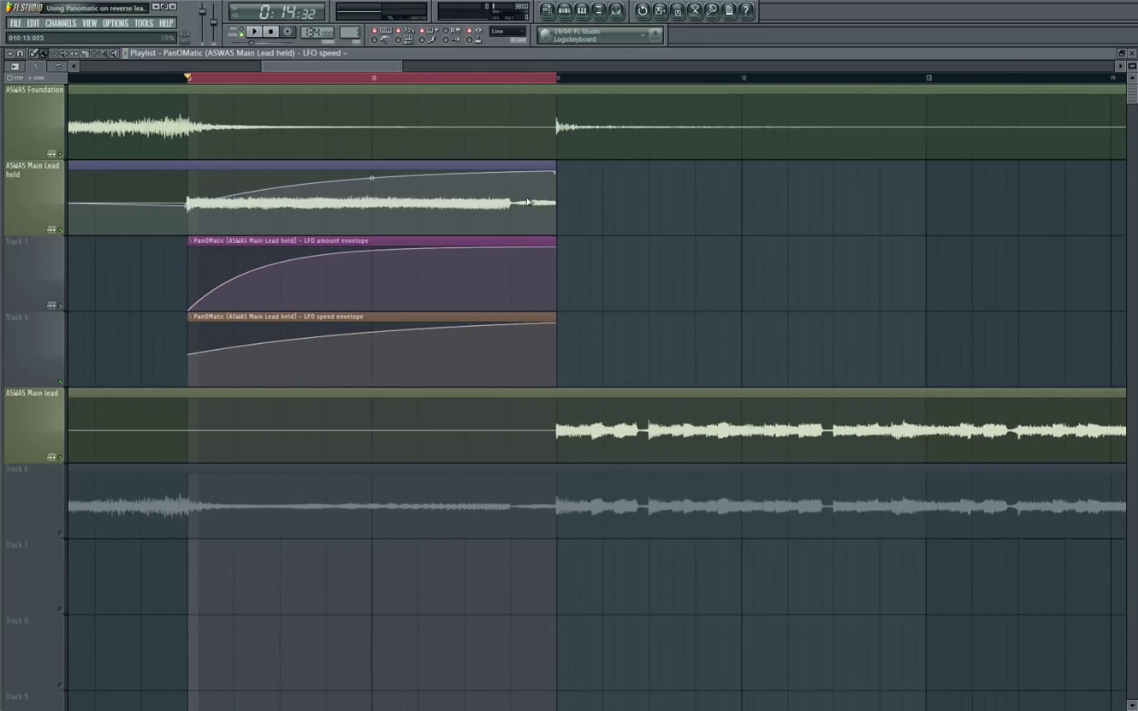
right_click(510, 324)
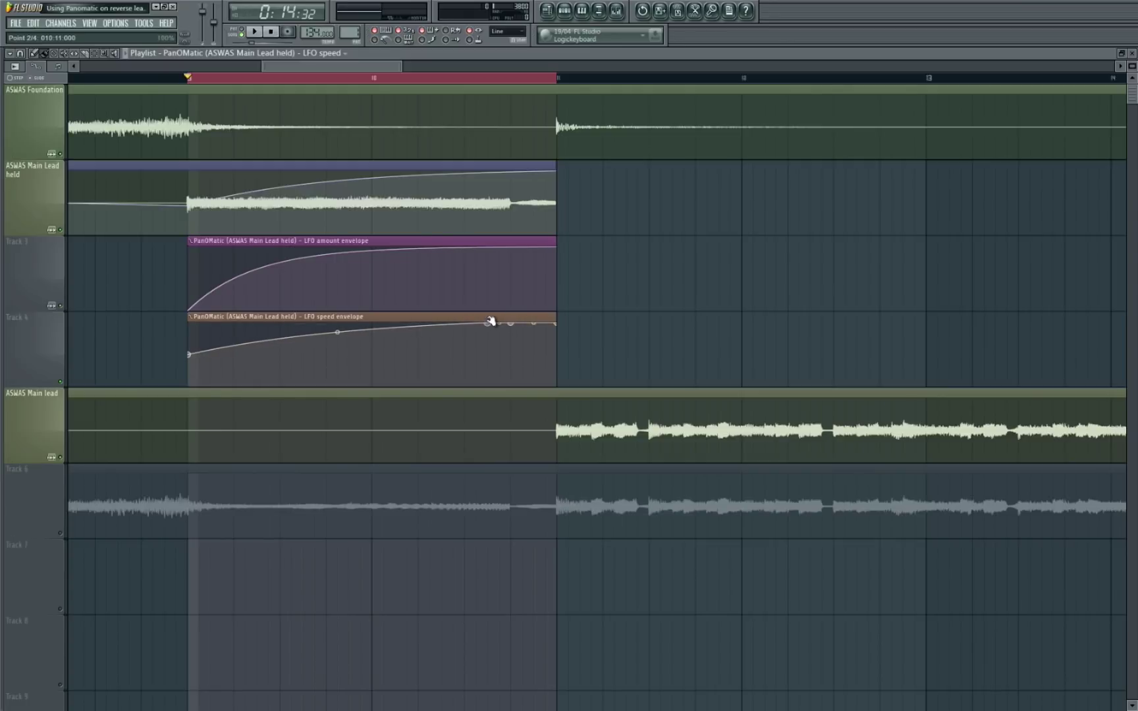
key(space)
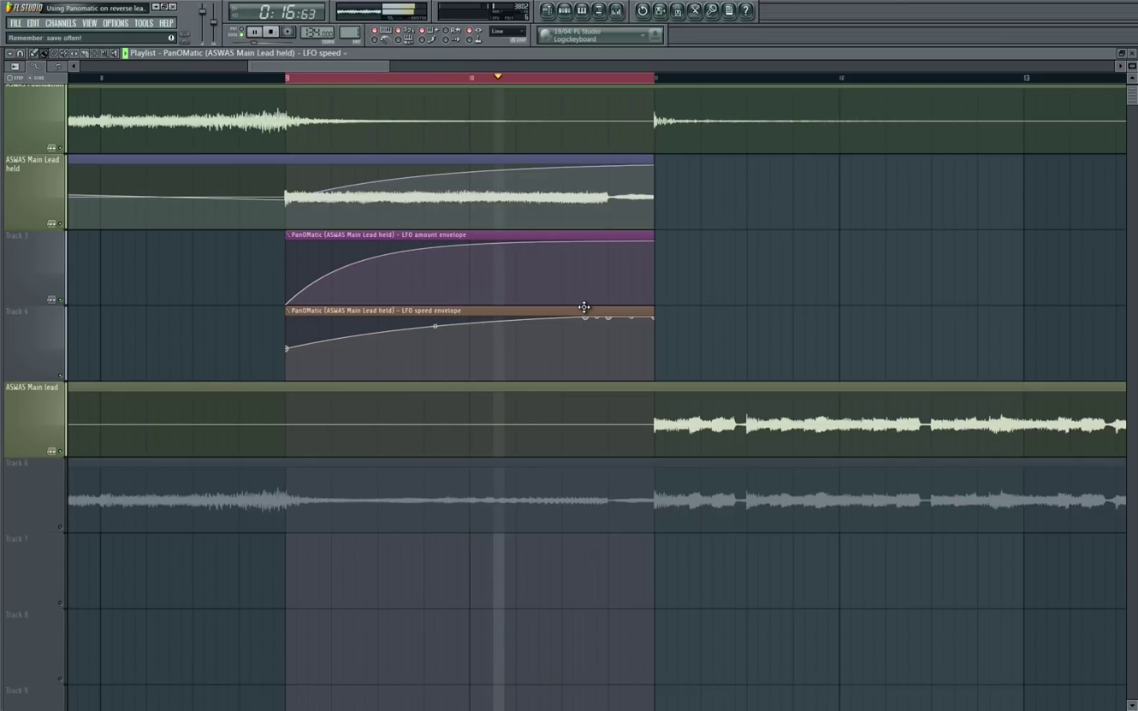
key(space)
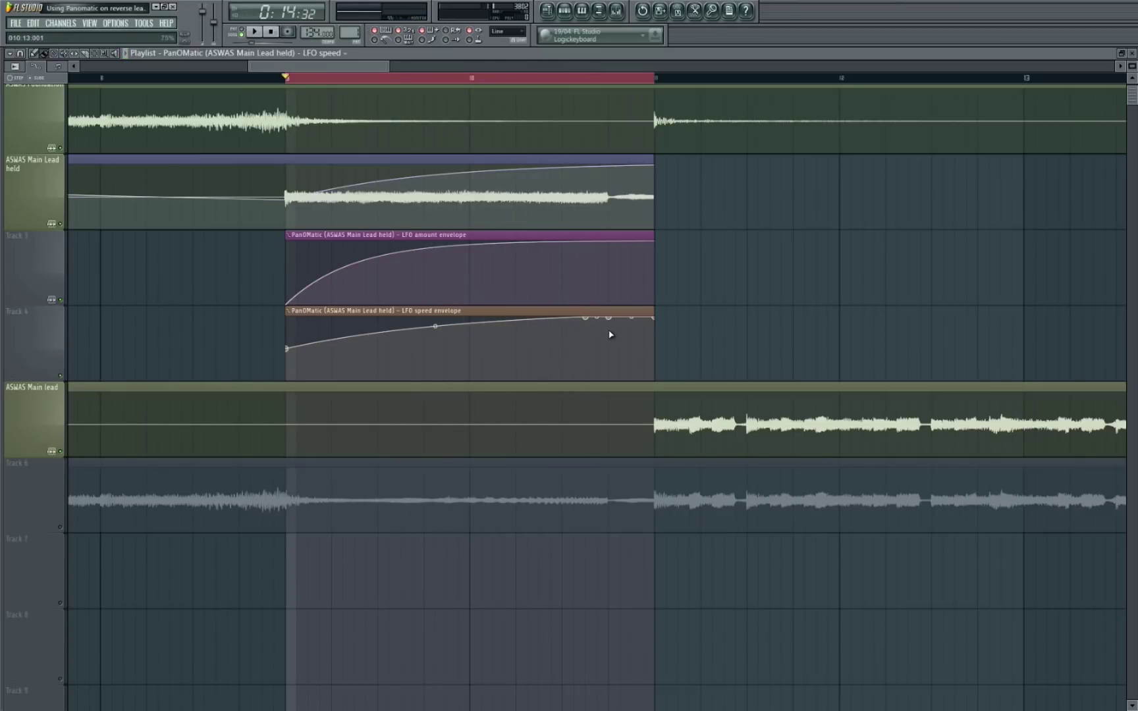
drag(607, 317, 610, 350)
drag(653, 318, 655, 351)
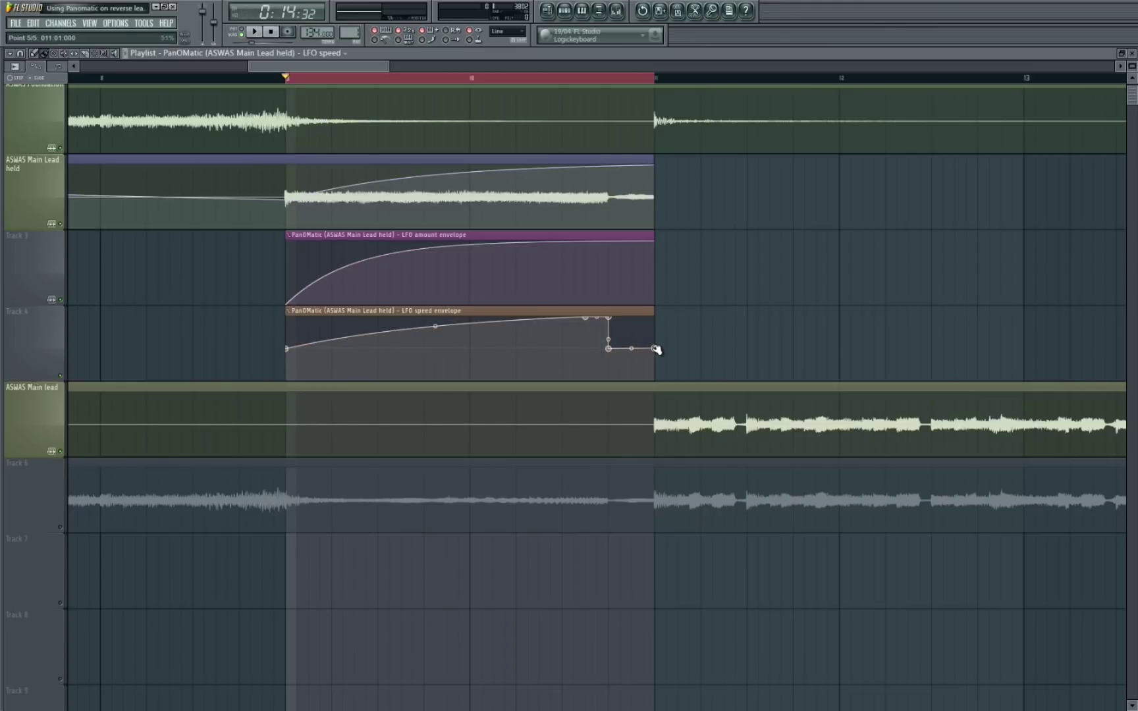
Add a point on the LFO amount envelope near the section's end.
right_click(610, 241)
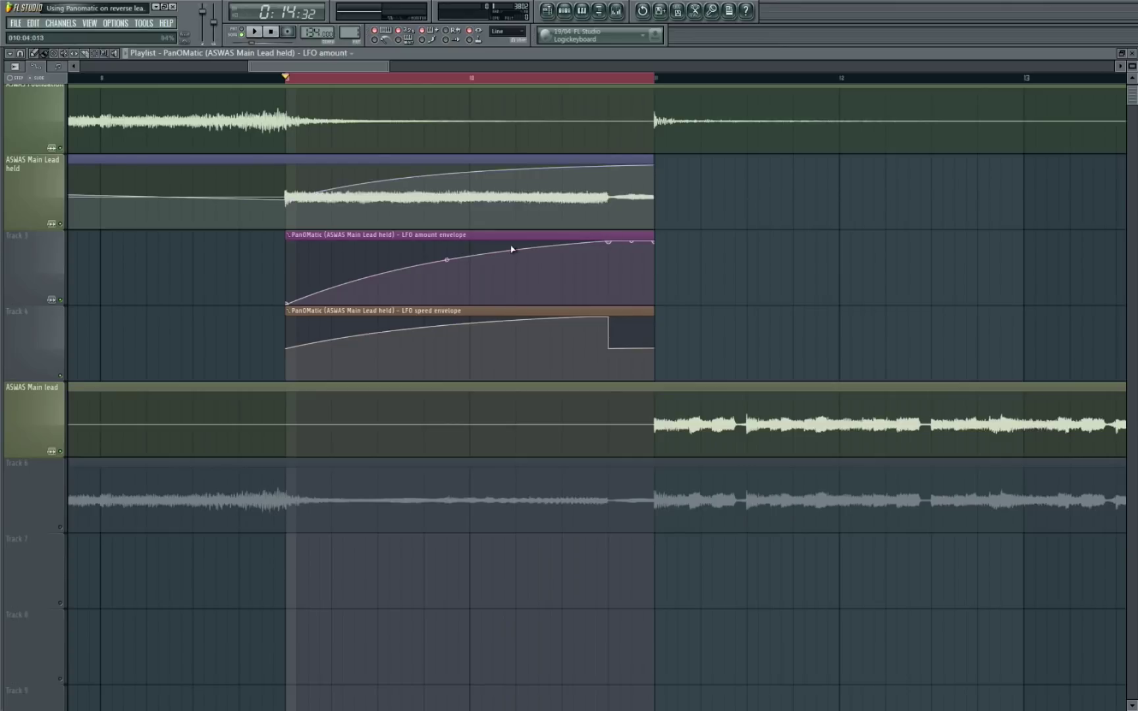
key(ctrl+z)
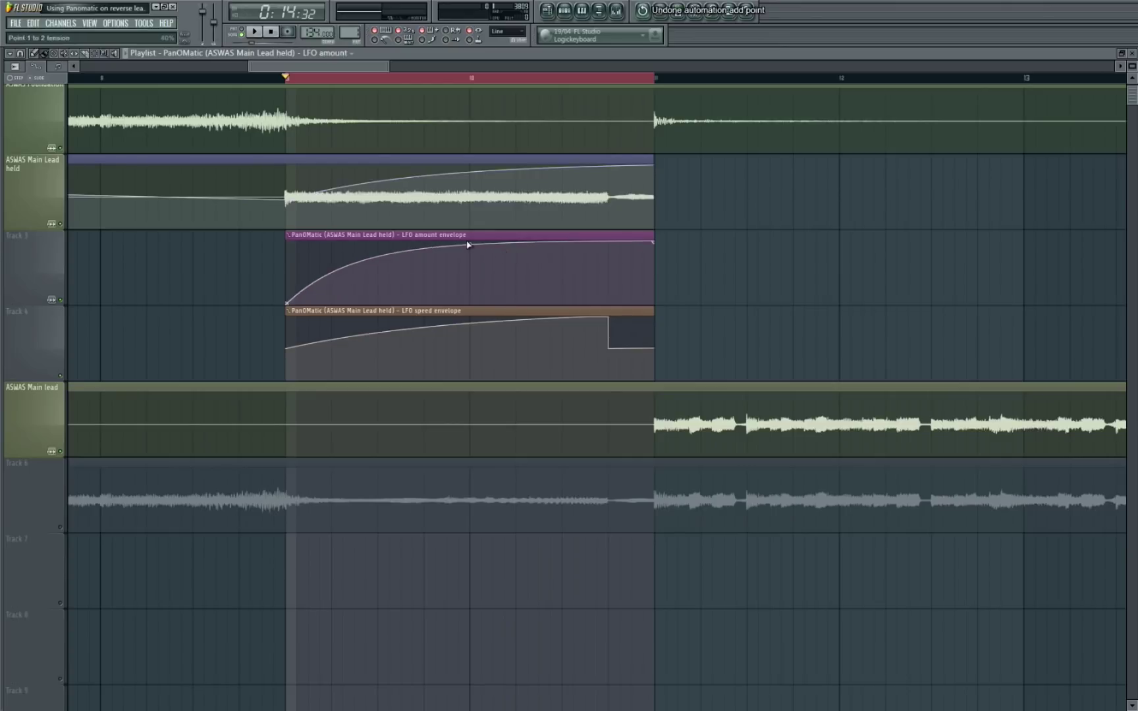
right_click(608, 241)
Bend the LFO amount curve and drop its new and last points to zero, then audition.
drag(447, 254, 455, 231)
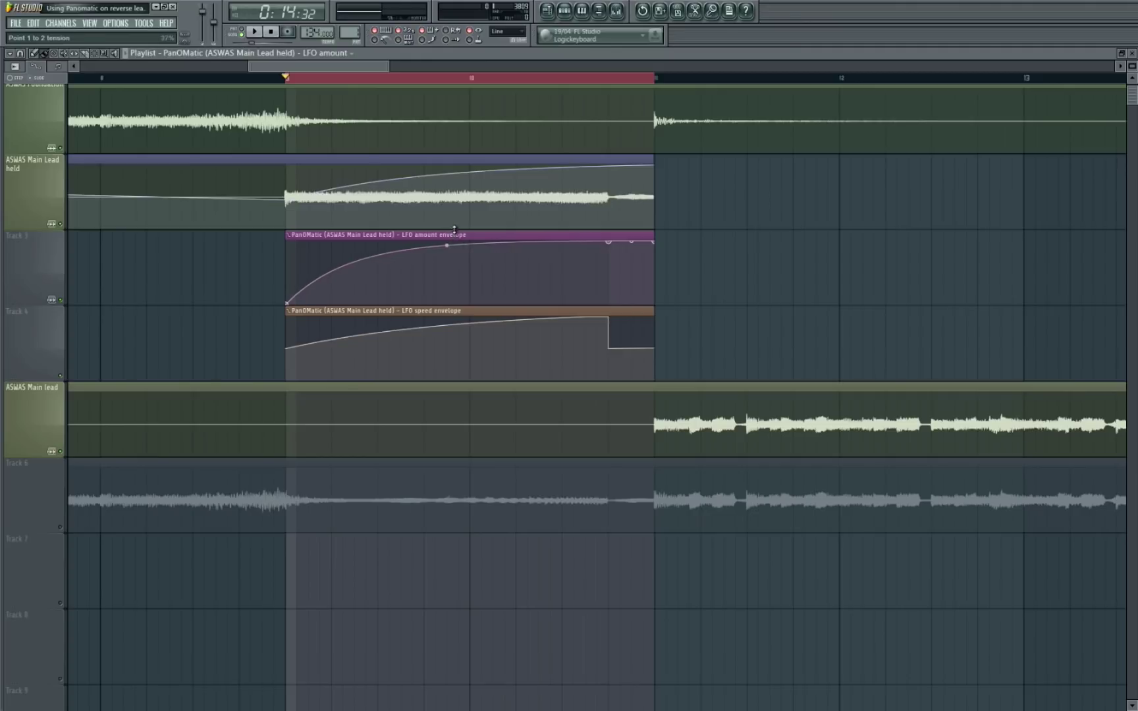
right_click(613, 262)
drag(613, 262, 610, 304)
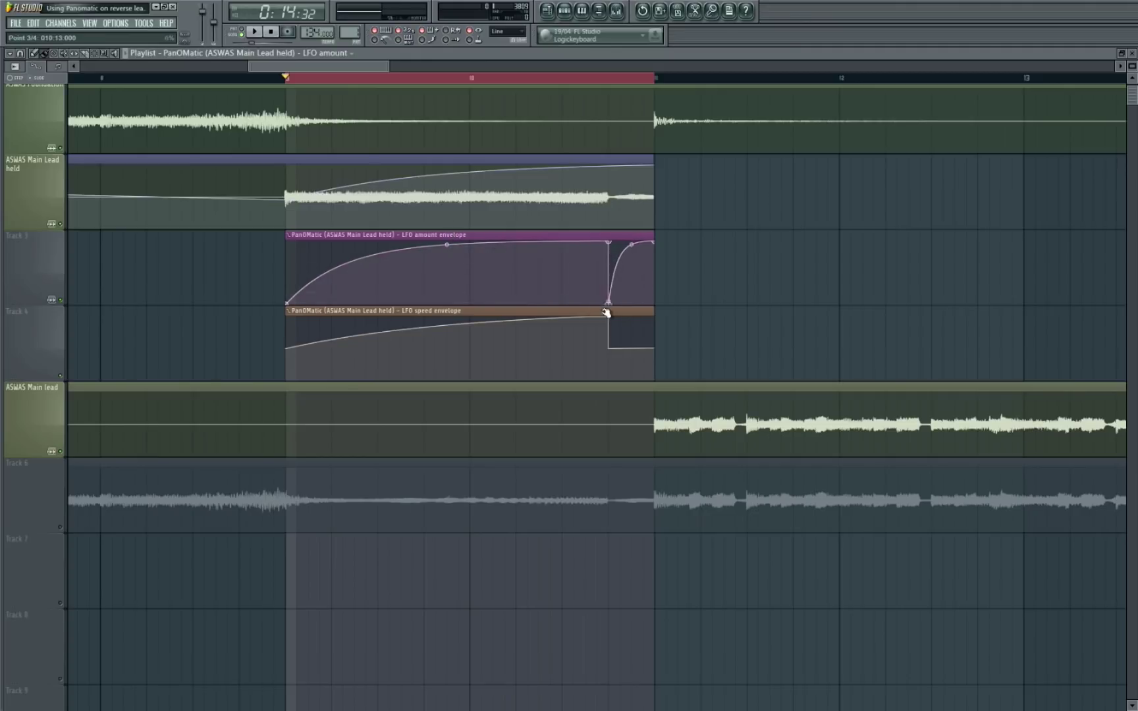
drag(653, 243, 652, 322)
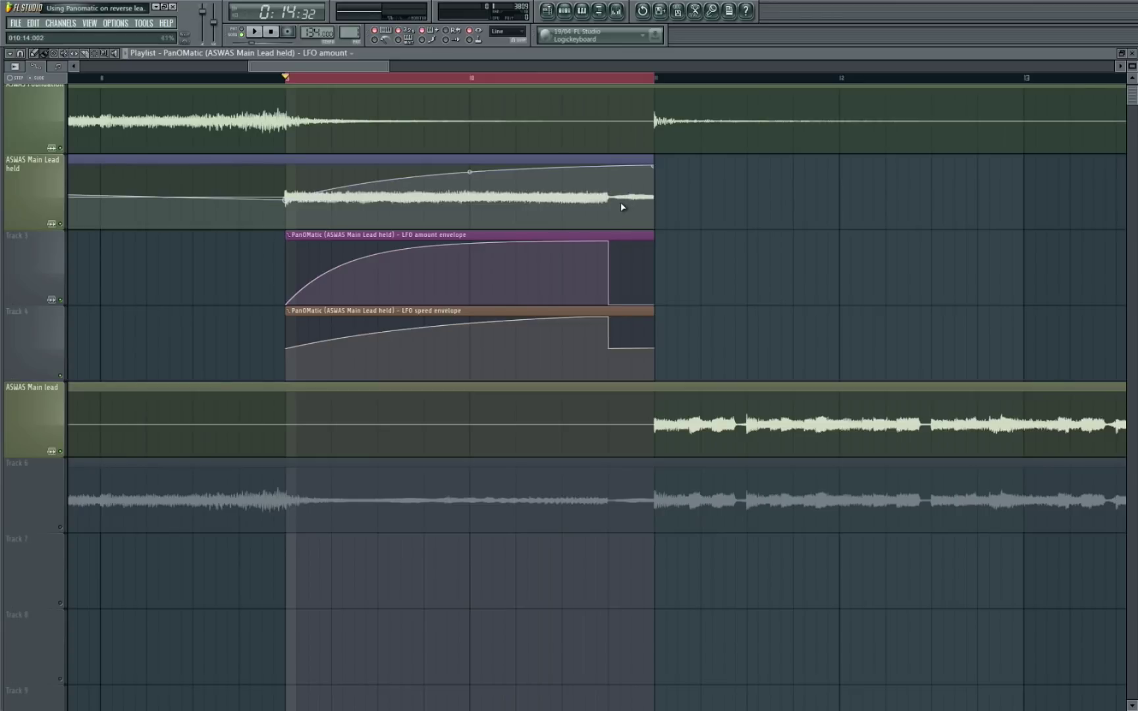
key(space)
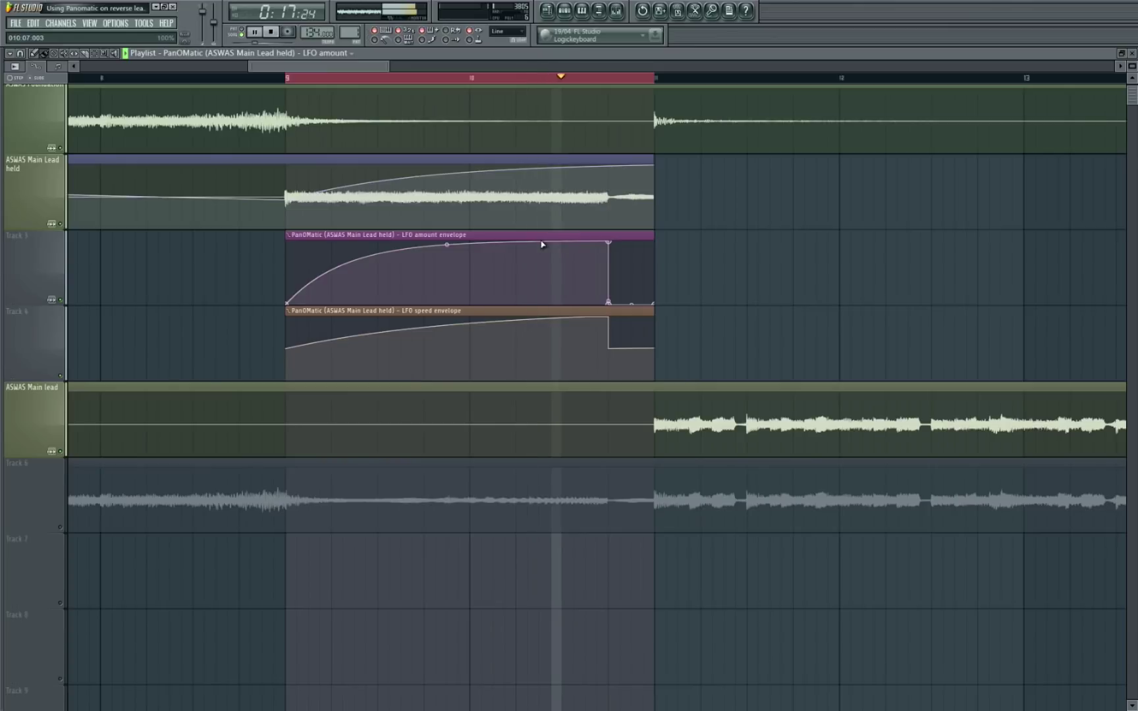
key(space)
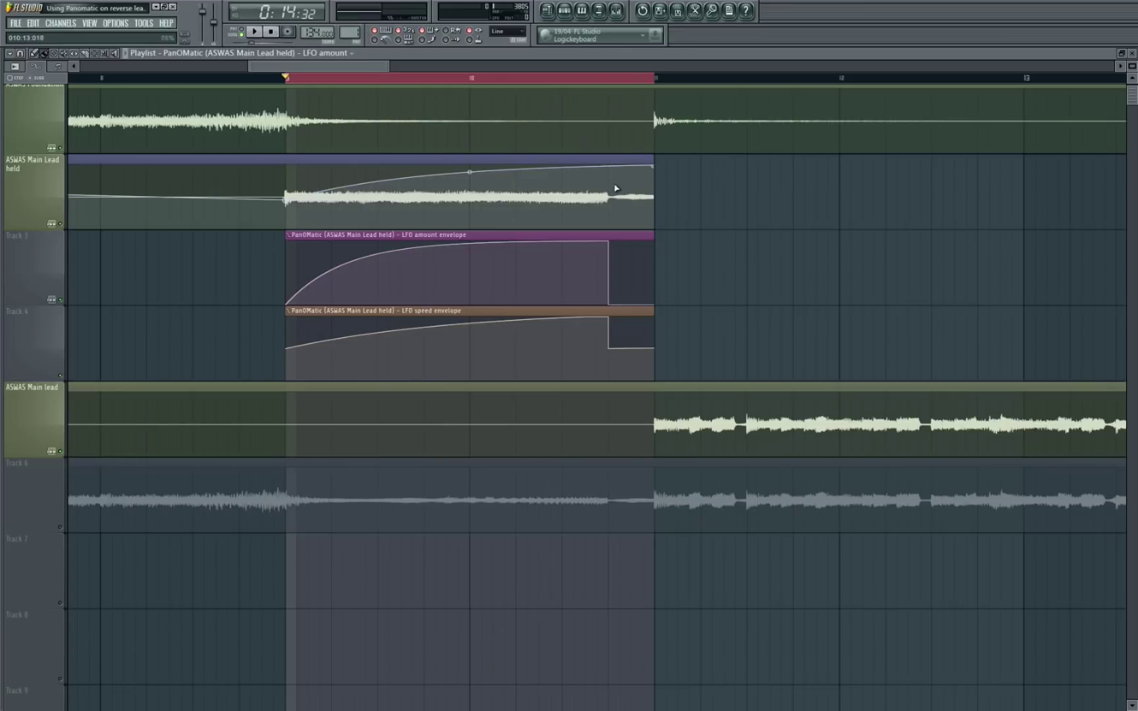
Widen the loop range to bars 6–15 and play the arrangement from bar 6.
scroll(572, 219, down, 3)
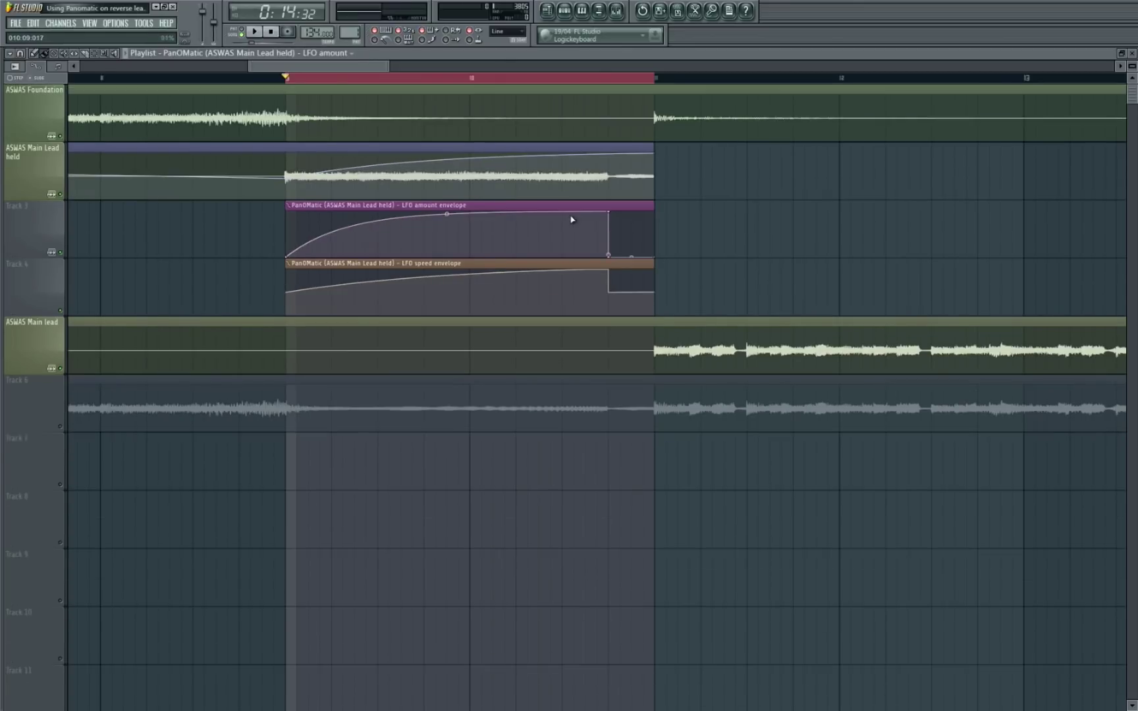
scroll(580, 215, down, 4)
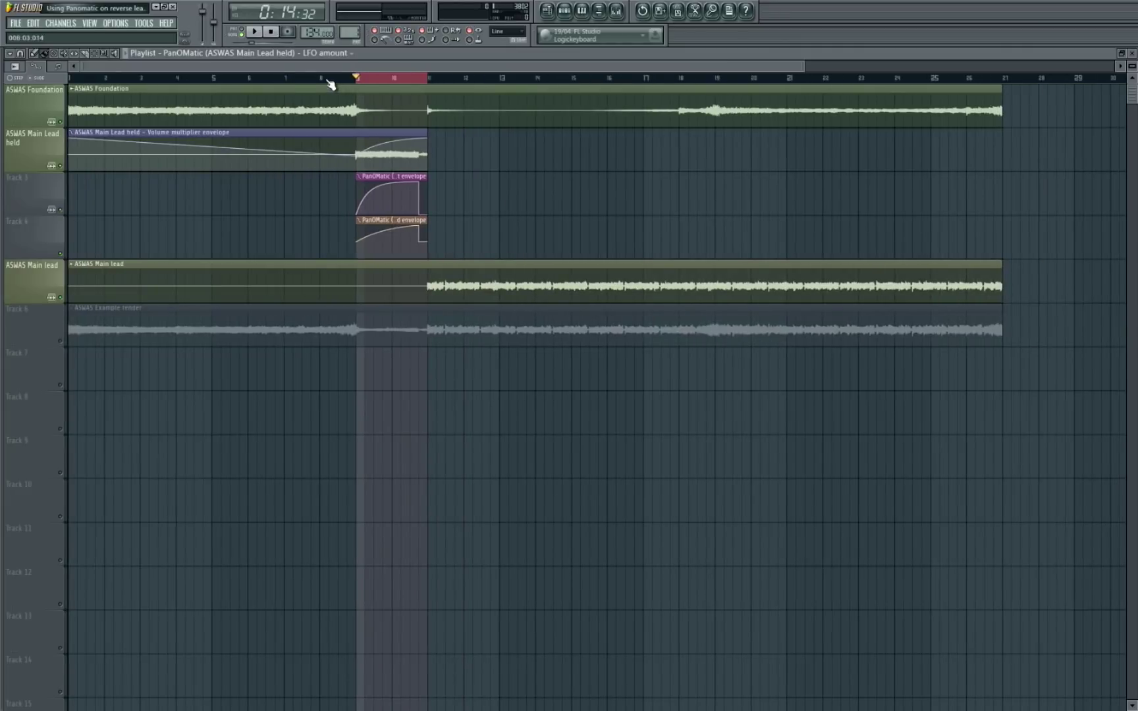
drag(266, 83, 590, 83)
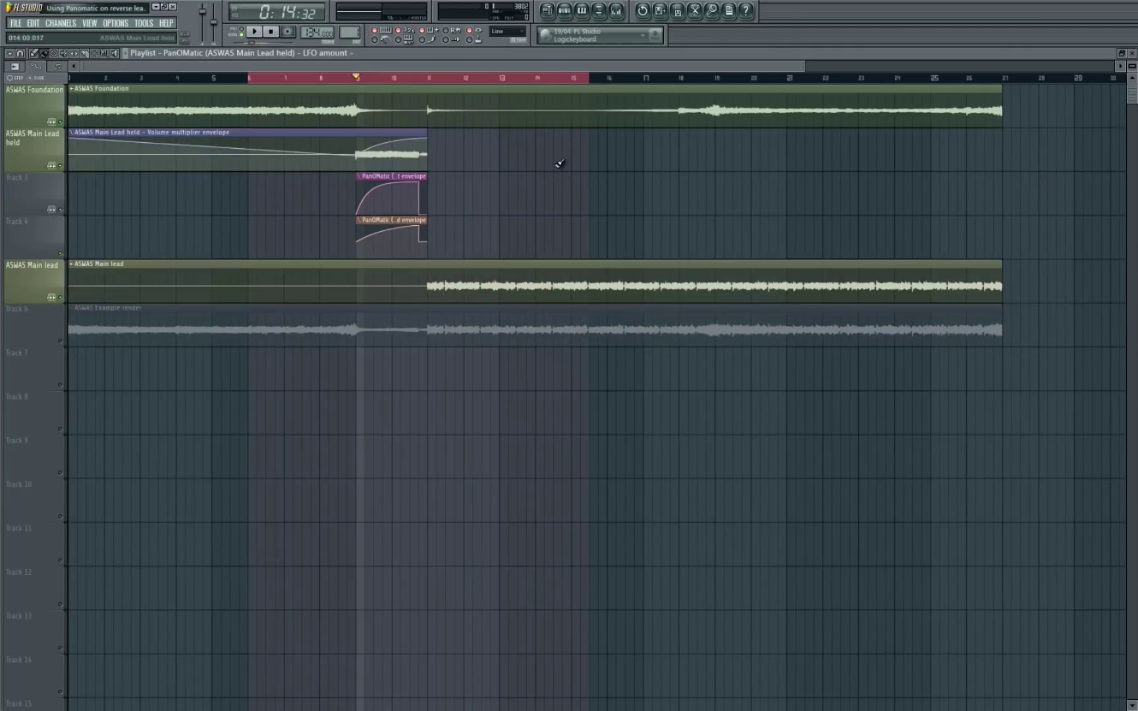
click(615, 10)
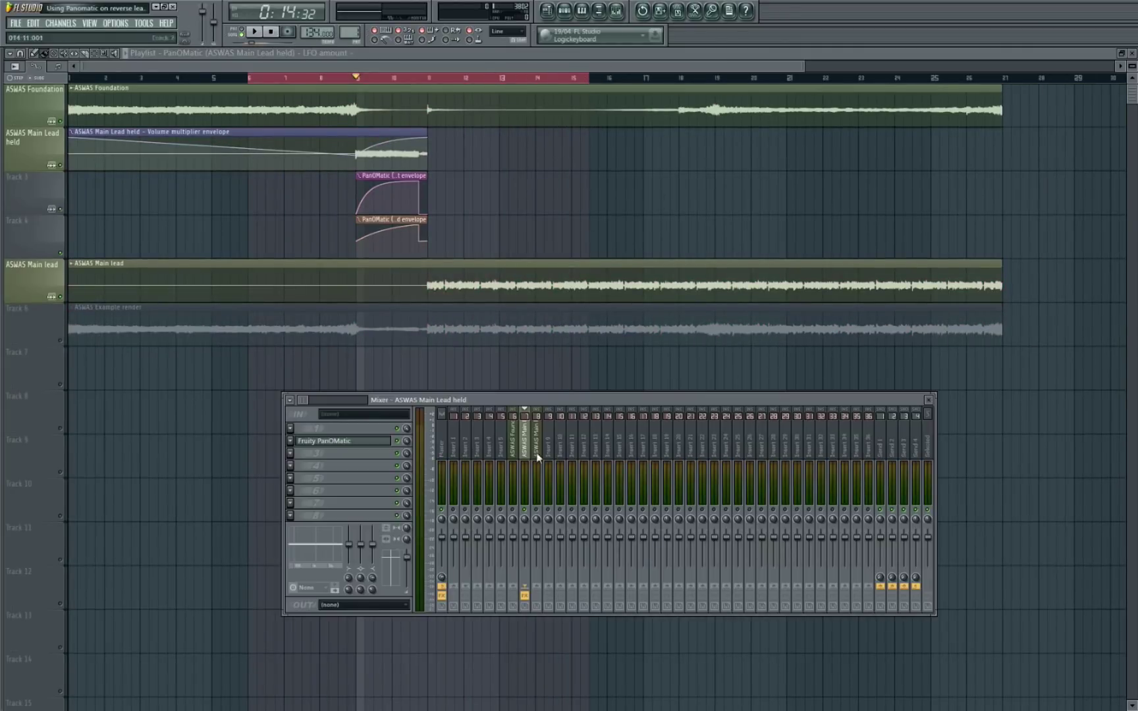
key(F9)
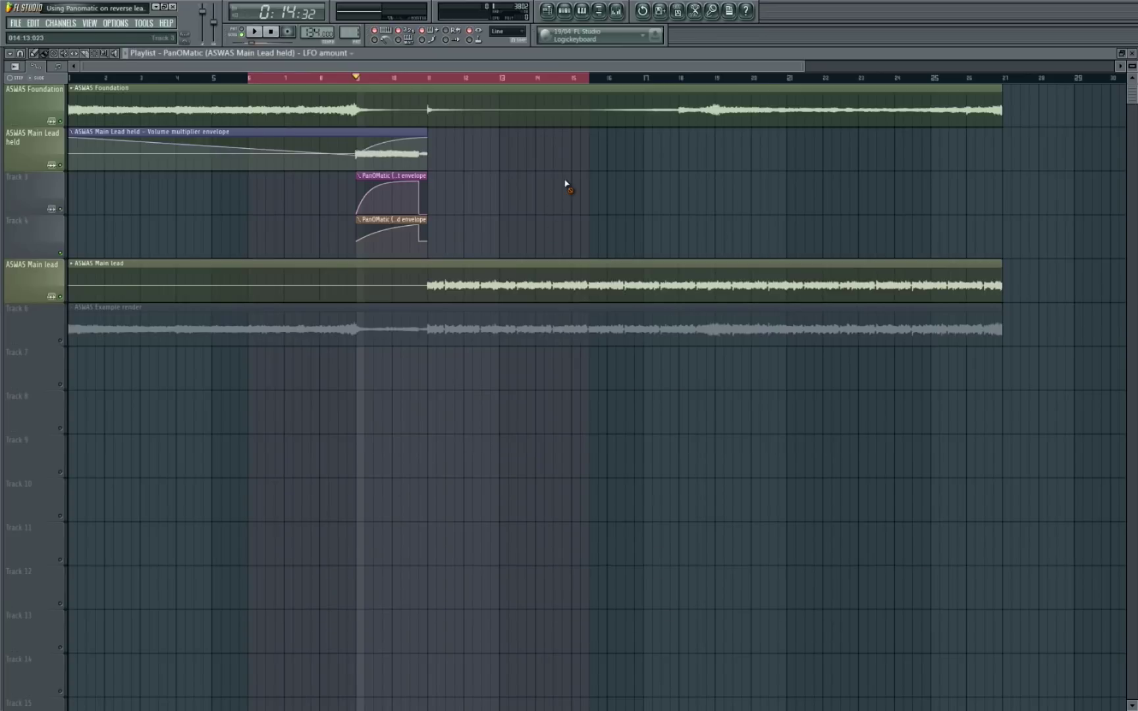
click(251, 79)
key(space)
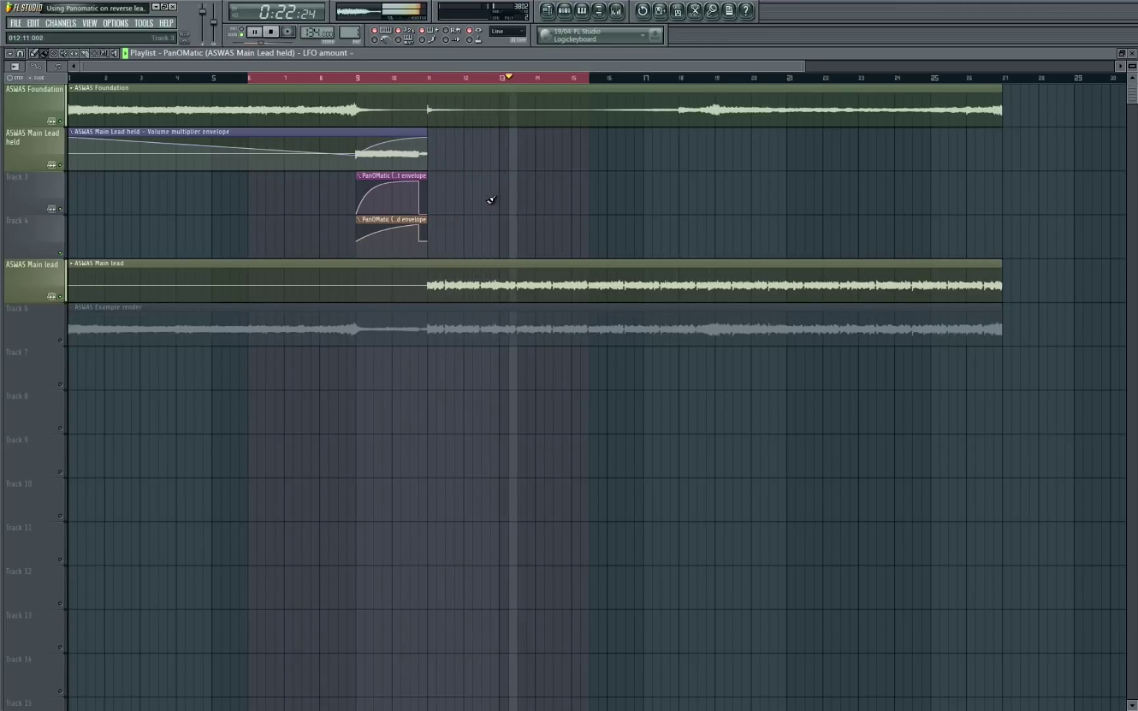
key(space)
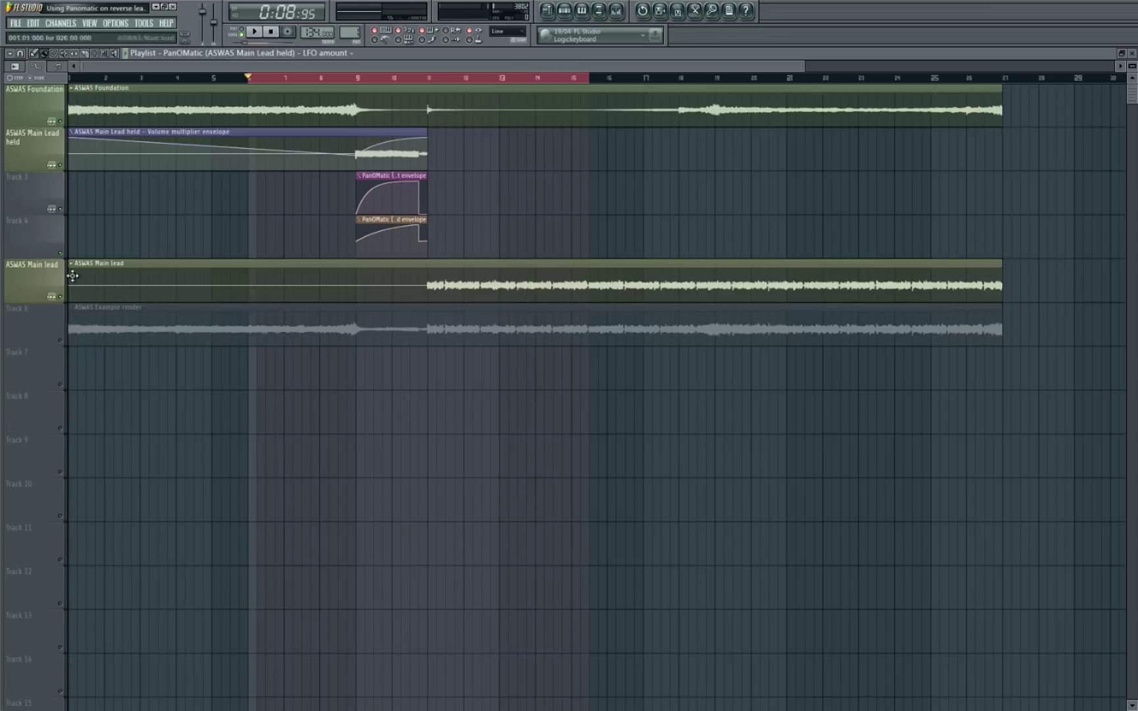
Insert an empty track above ASWAS Main lead, select bars 9–10, and show the held lead's mixer insert.
right_click(36, 266)
click(98, 423)
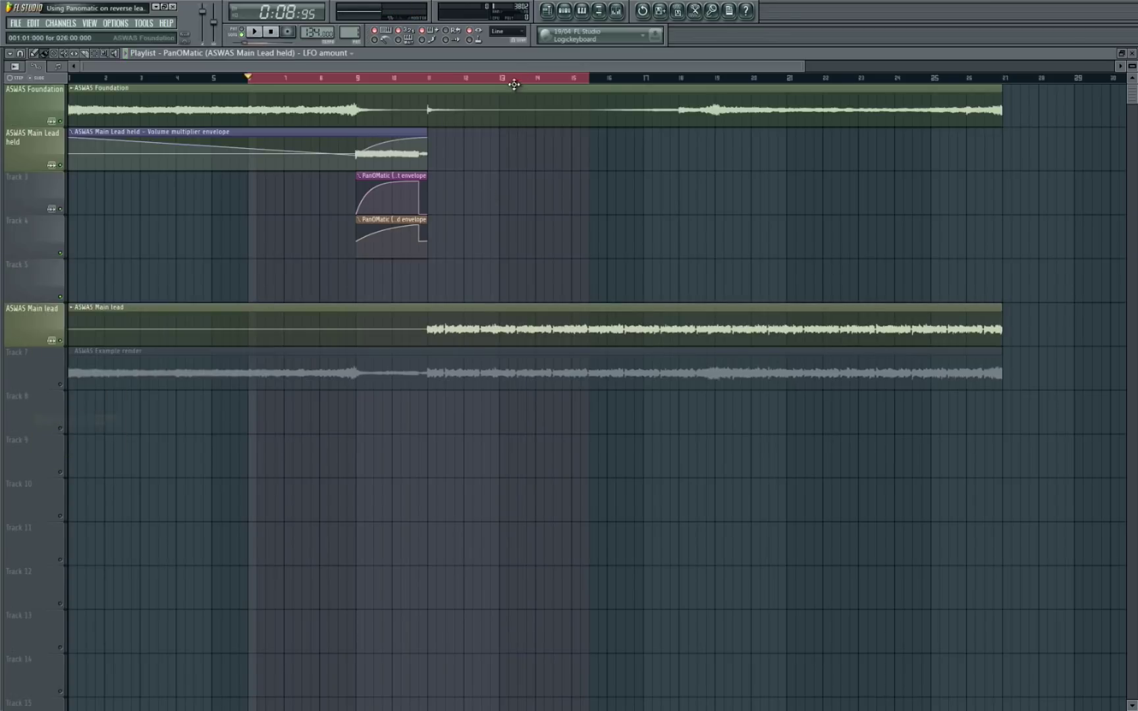
drag(355, 77, 427, 77)
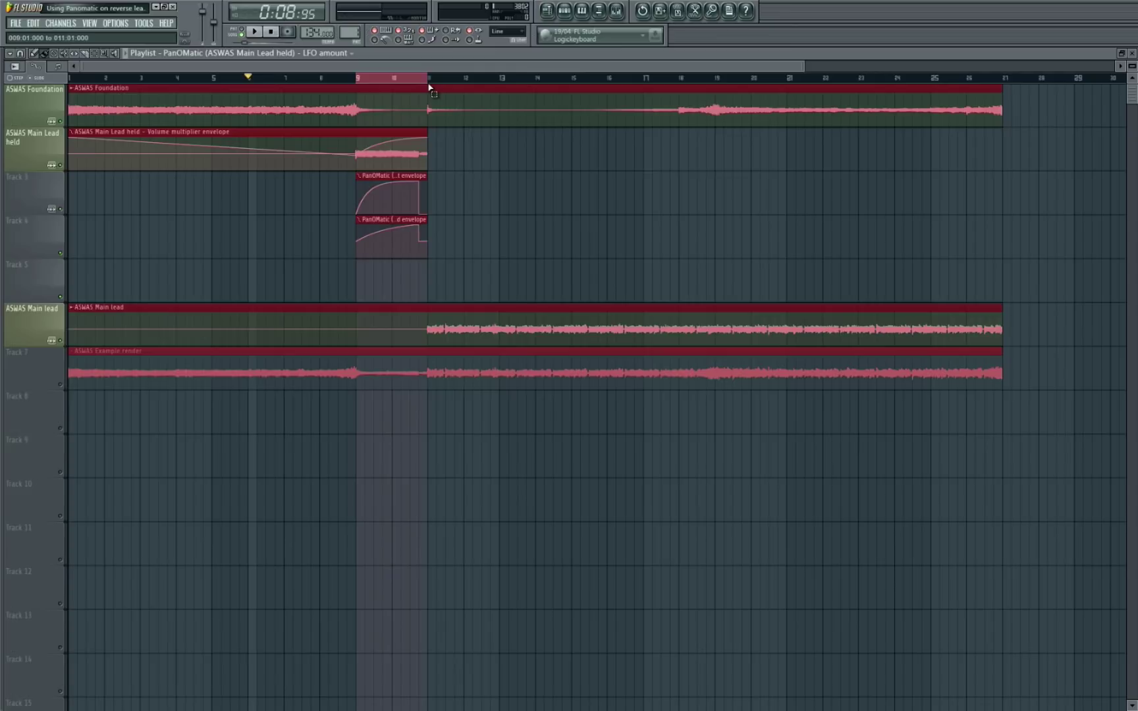
click(615, 11)
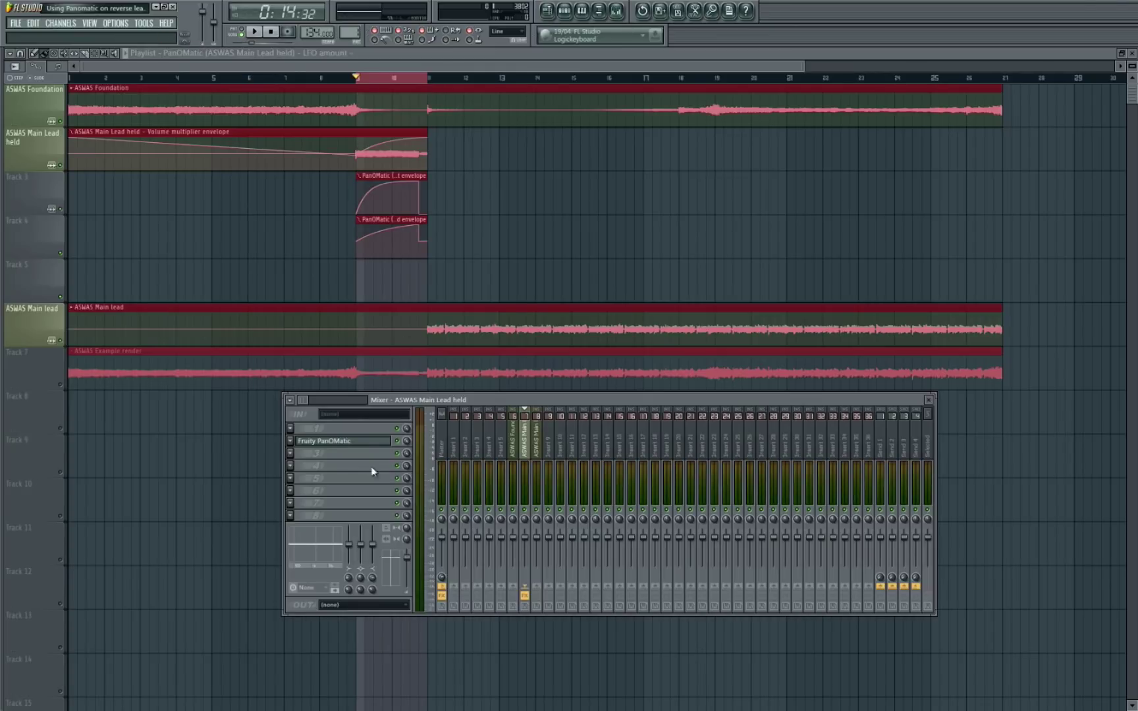
Load Fruity Filter on ASWAS Main Lead held, lower its Low pass, and create a Cutoff freq automation clip.
click(291, 454)
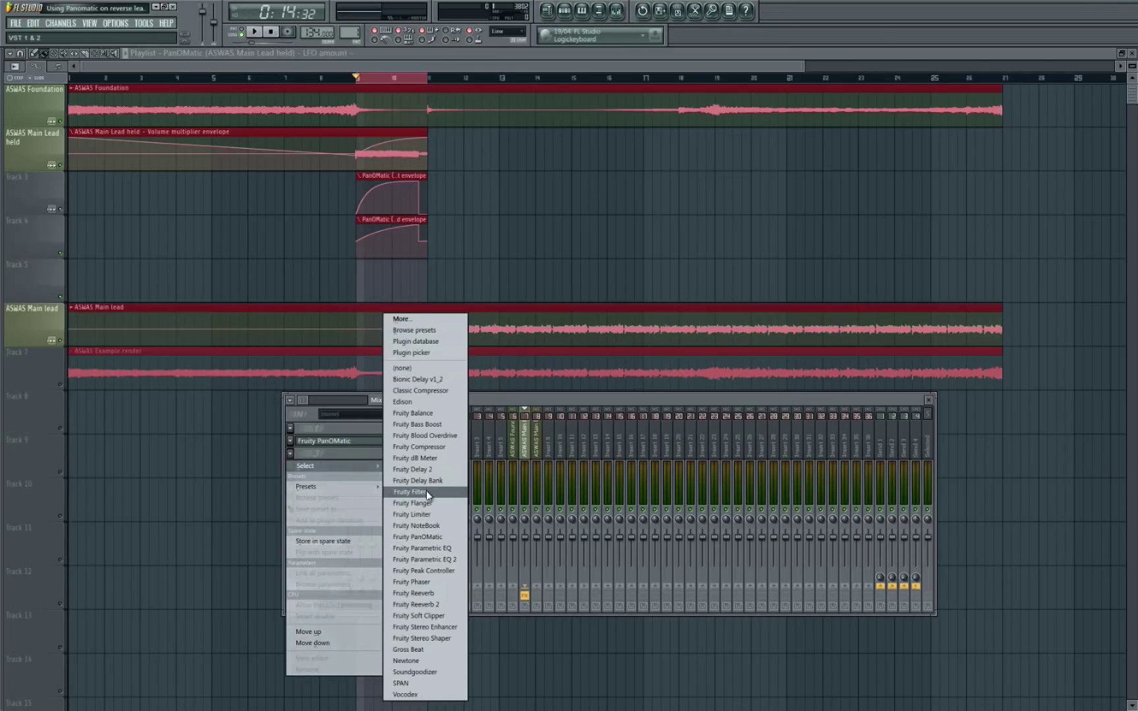
click(426, 491)
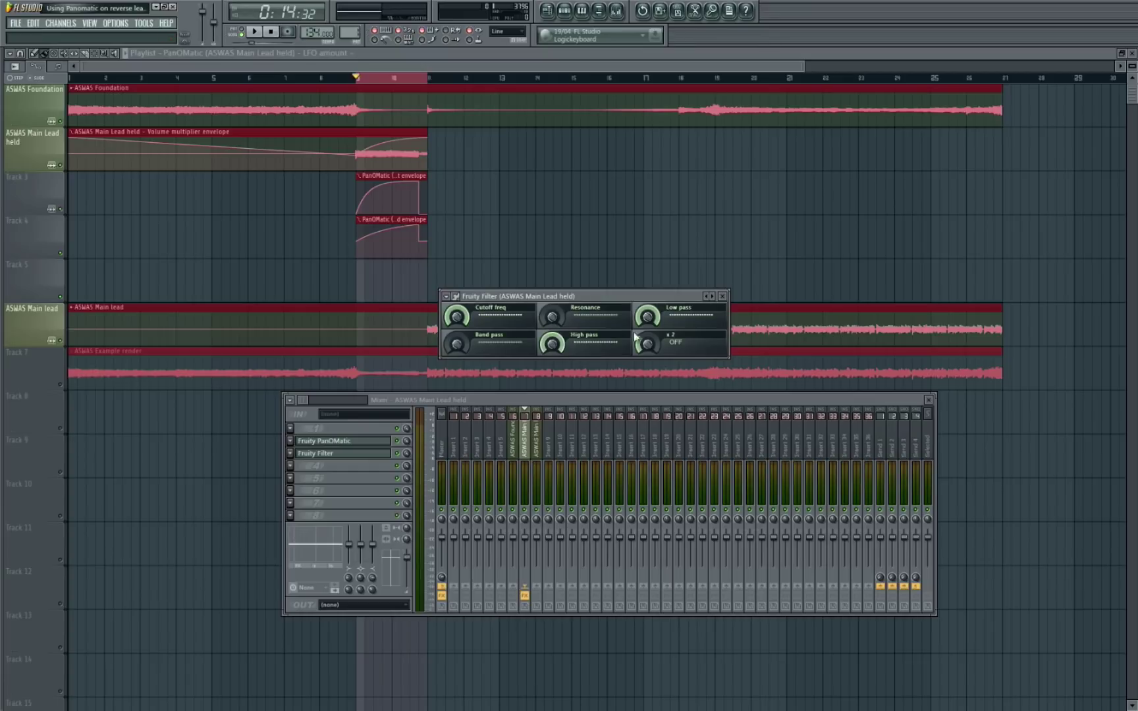
drag(642, 322, 629, 630)
right_click(457, 314)
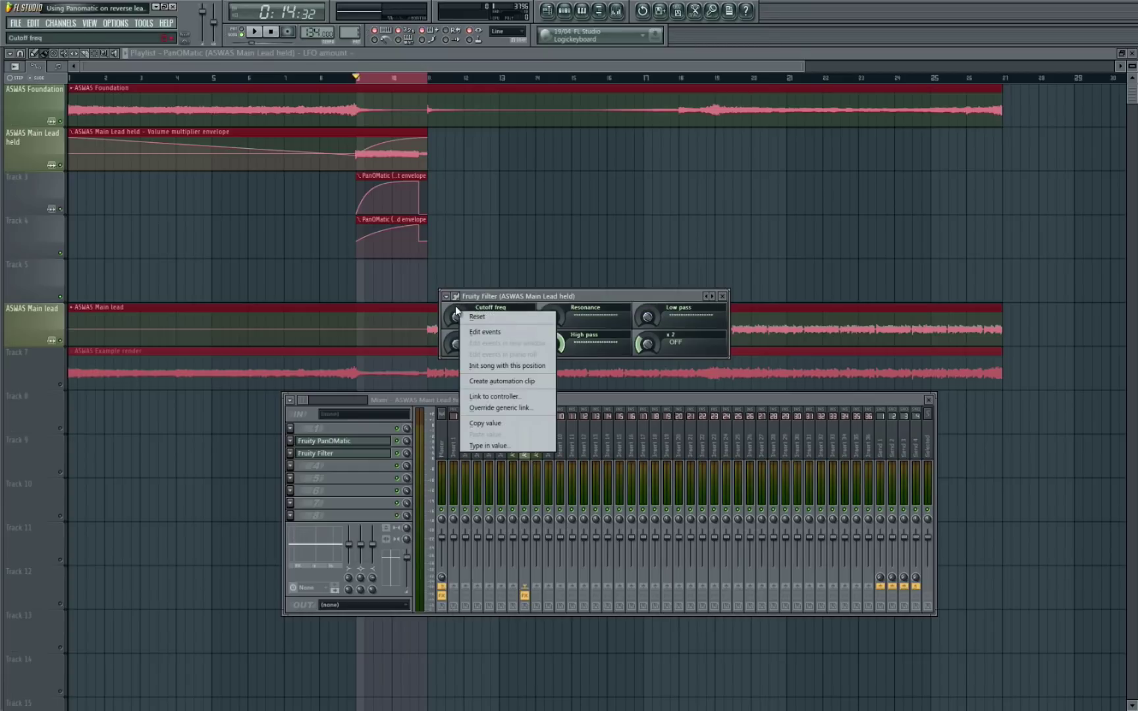
click(503, 381)
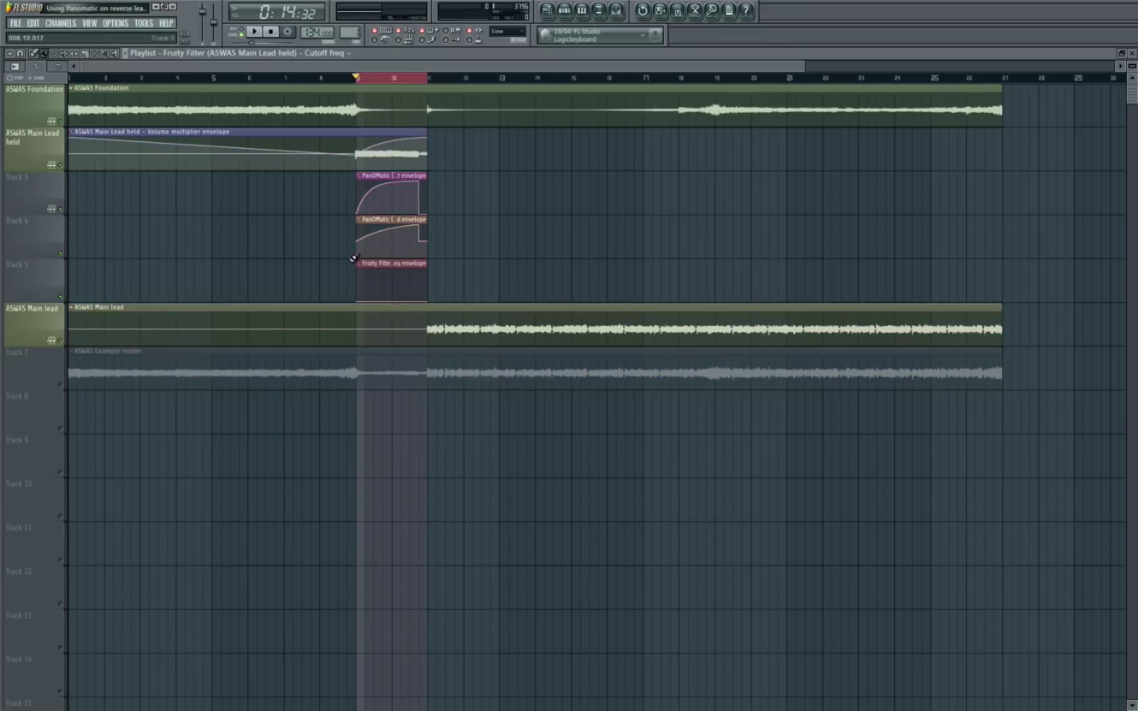
Add Cutoff freq points that curve slowly up to a slightly lowered peak, then drop steeply.
scroll(363, 261, up, 3)
scroll(366, 264, up, 1)
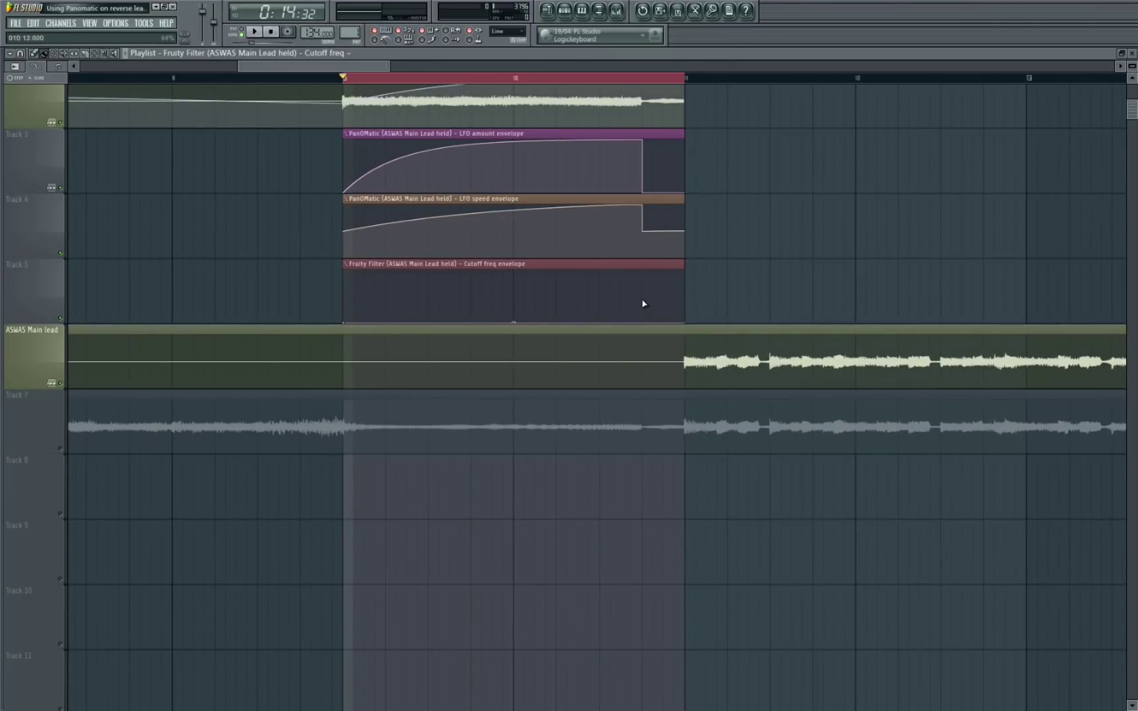
click(644, 304)
drag(492, 301, 580, 322)
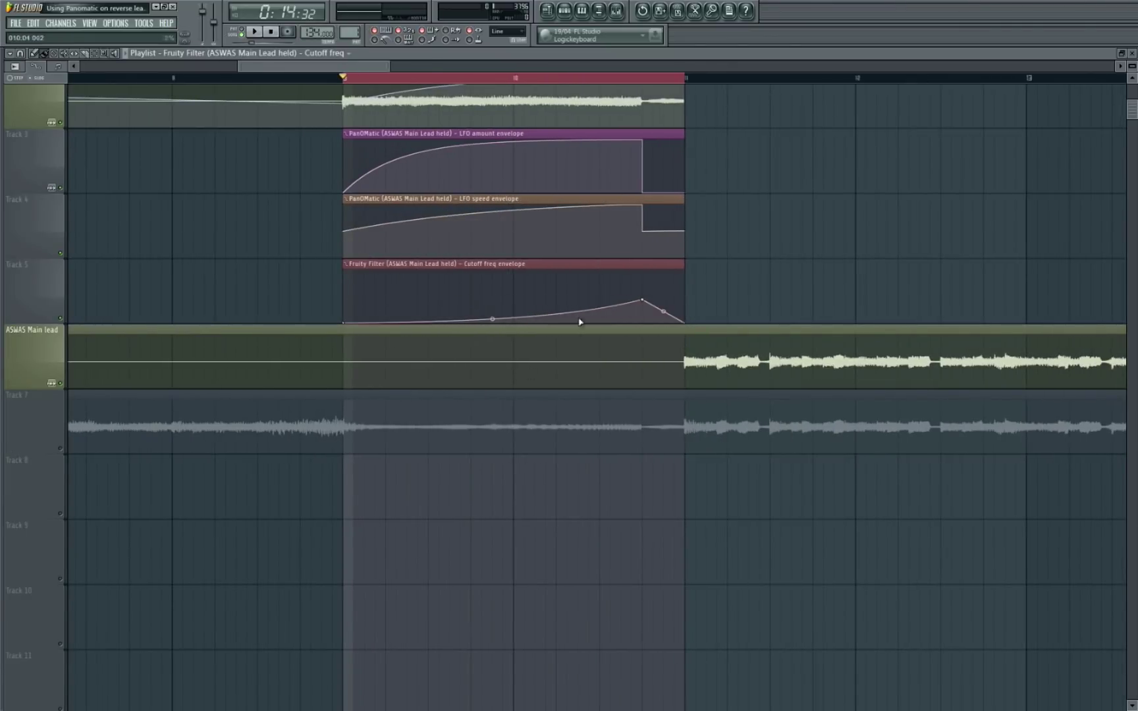
click(643, 319)
scroll(659, 276, right, 2)
drag(602, 305, 599, 307)
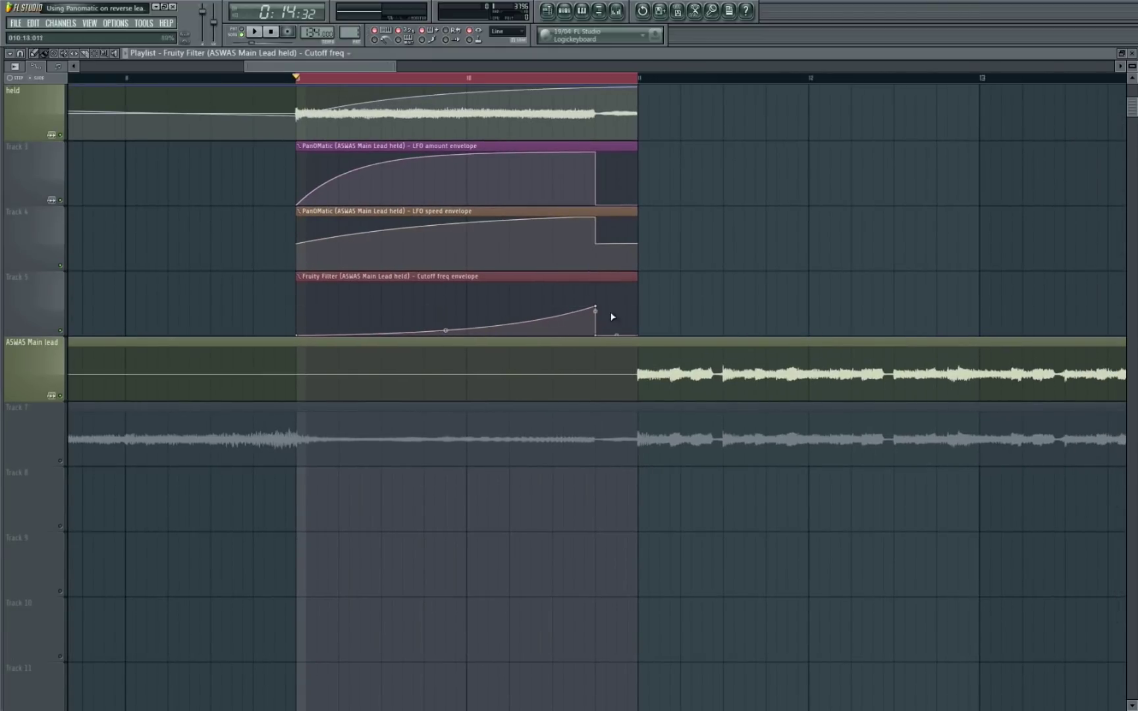
drag(602, 305, 597, 311)
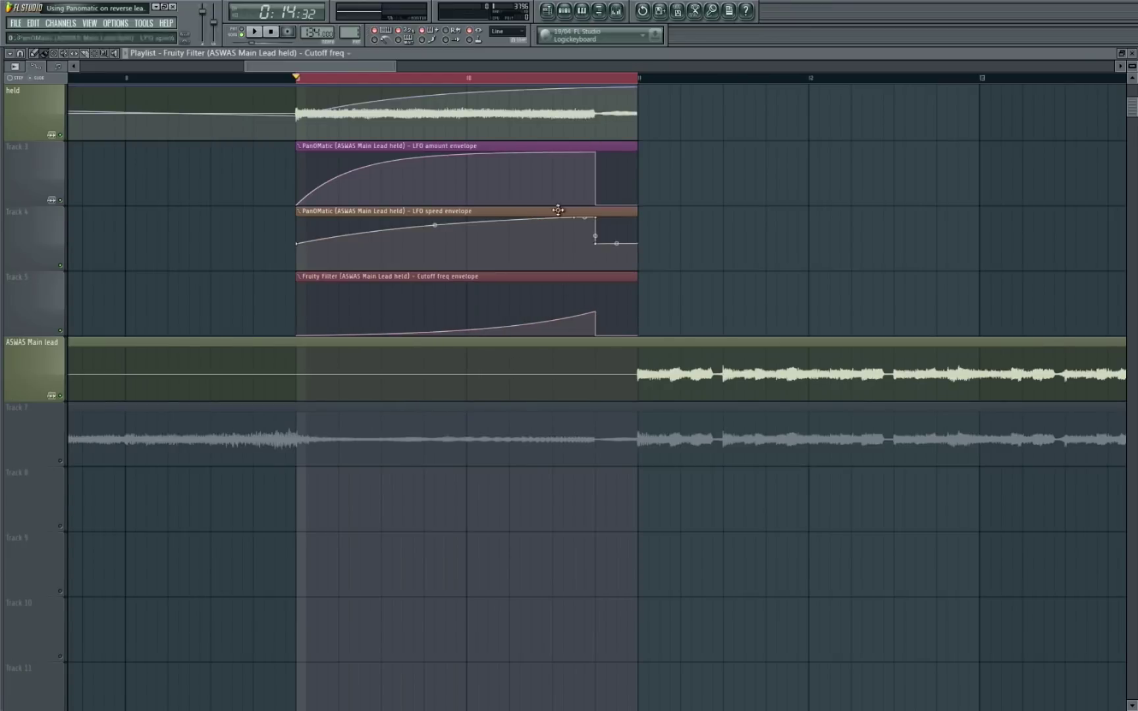
Audition the filter sweep, delete the extra third envelope point, and play the passage again.
key(space)
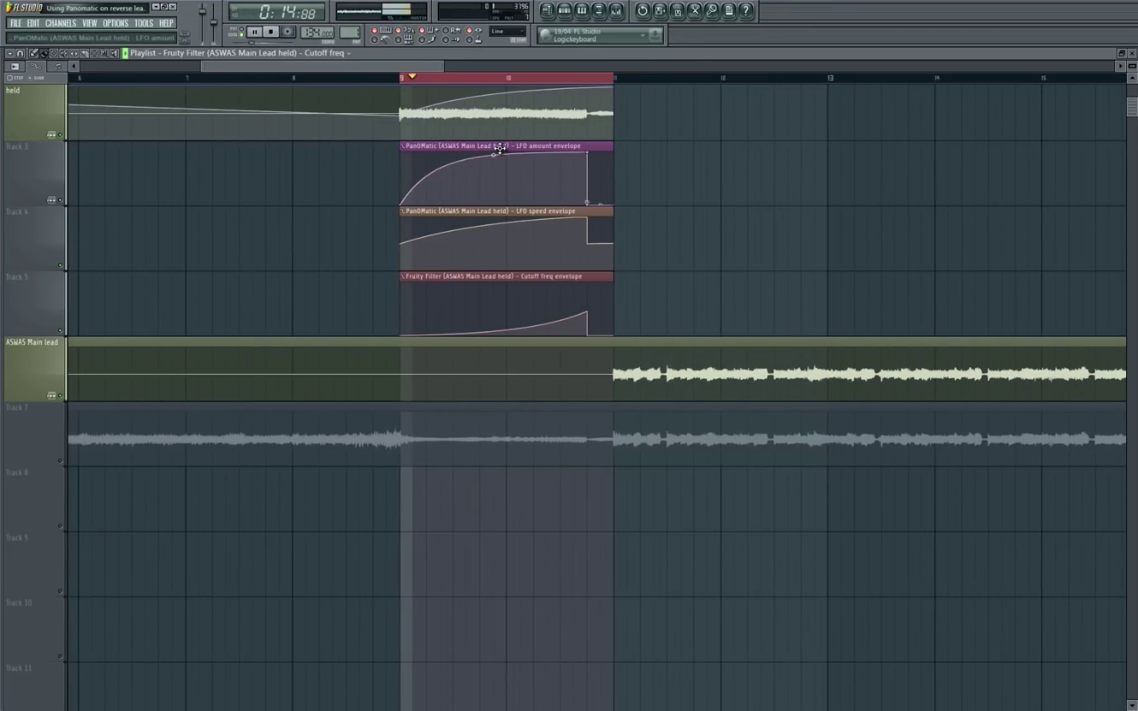
key(F9)
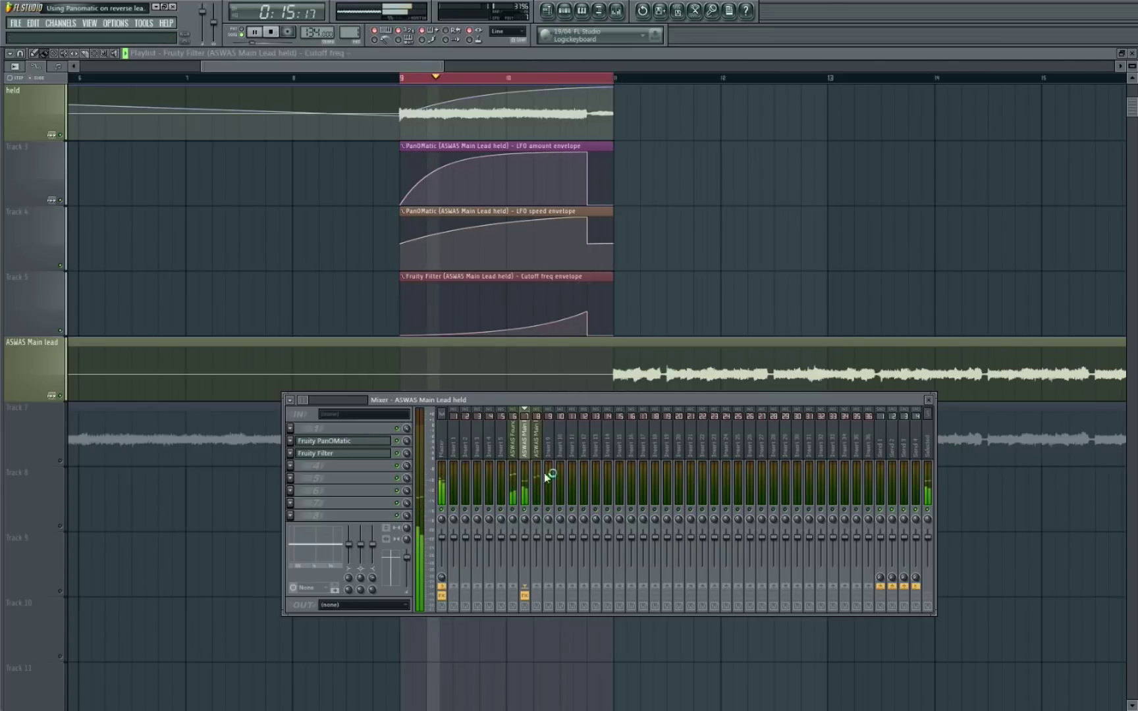
key(F9)
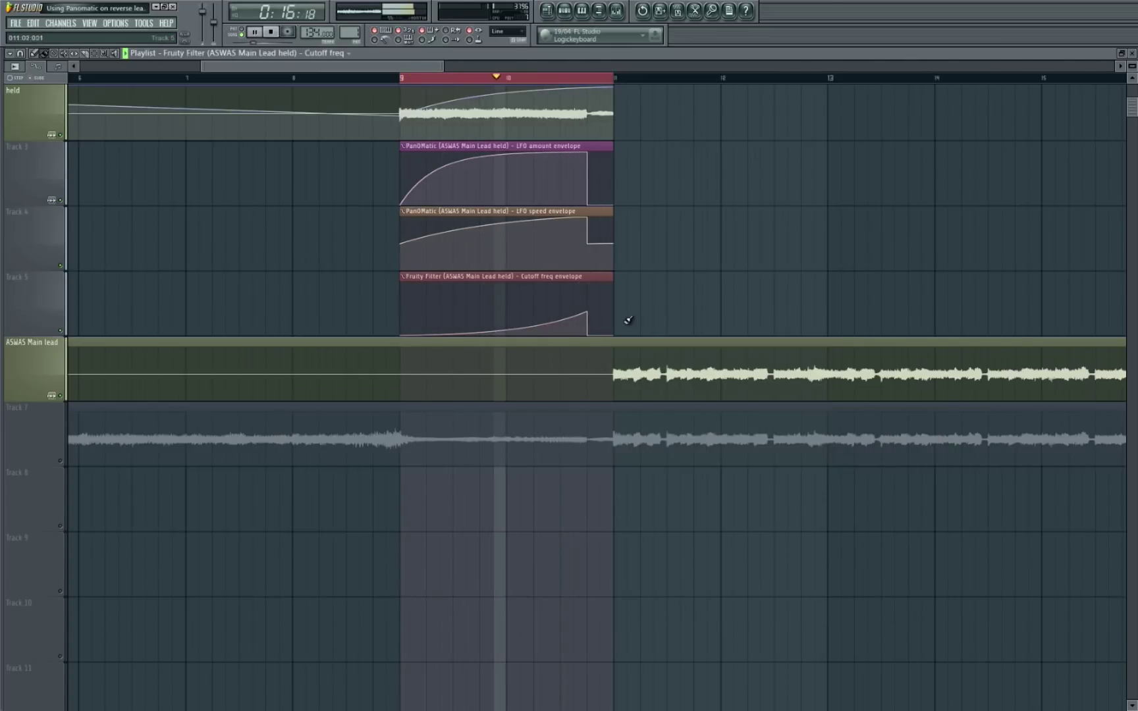
key(space)
right_click(588, 337)
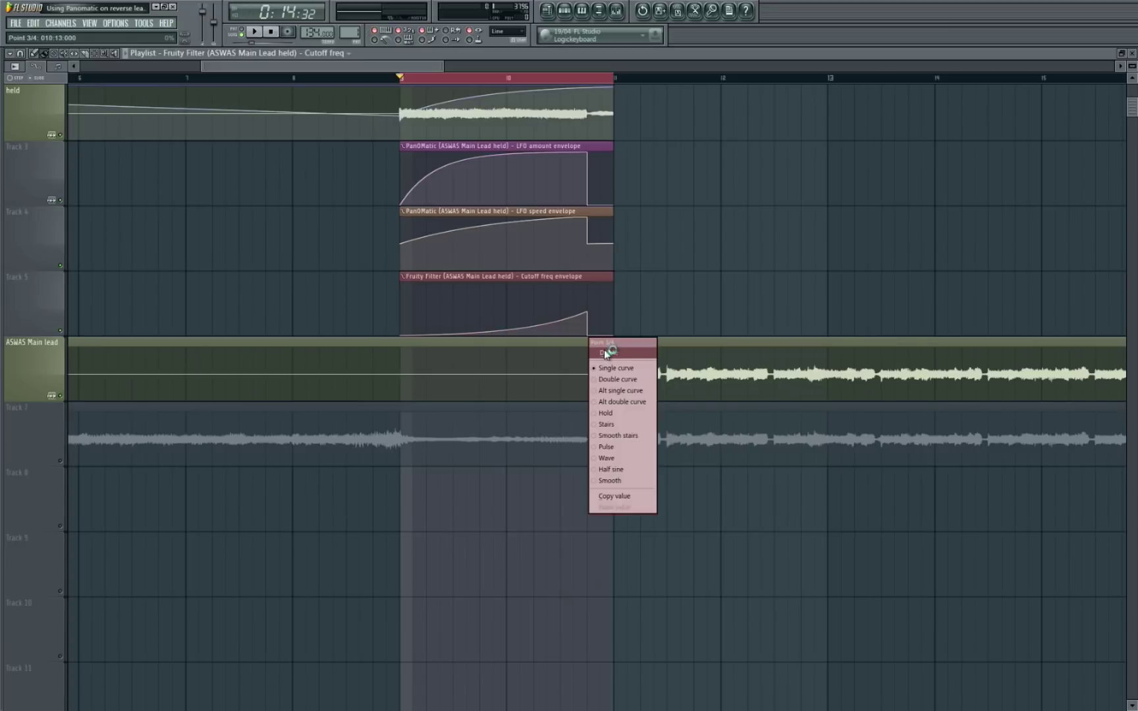
click(606, 354)
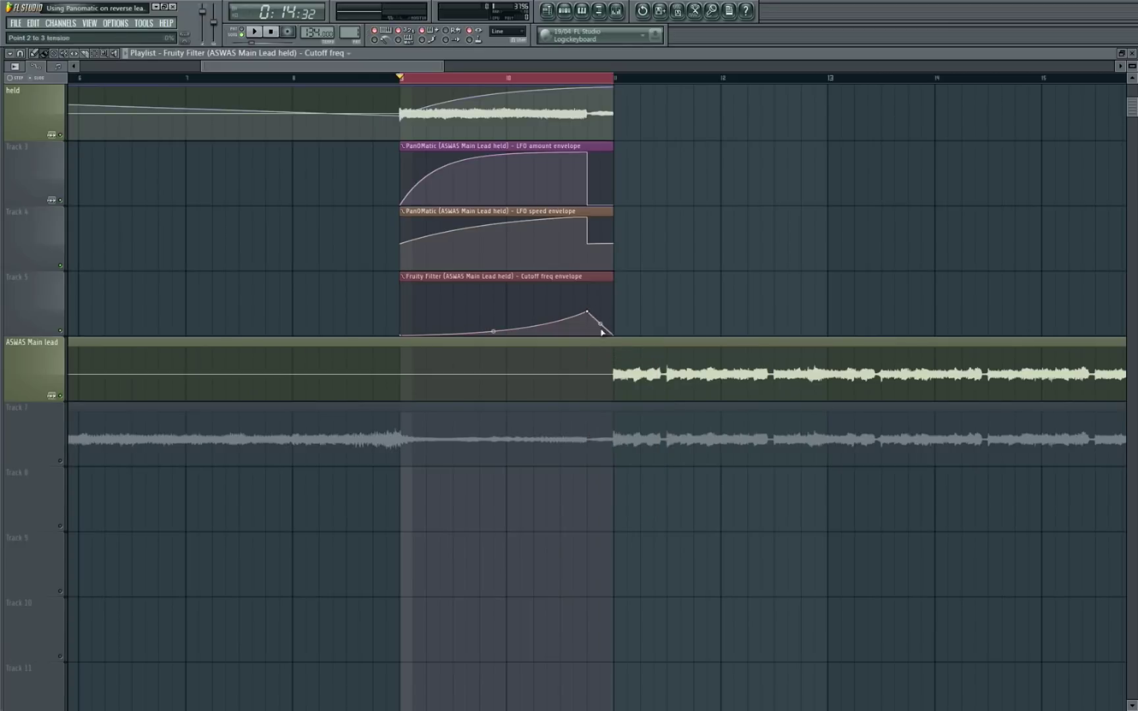
key(space)
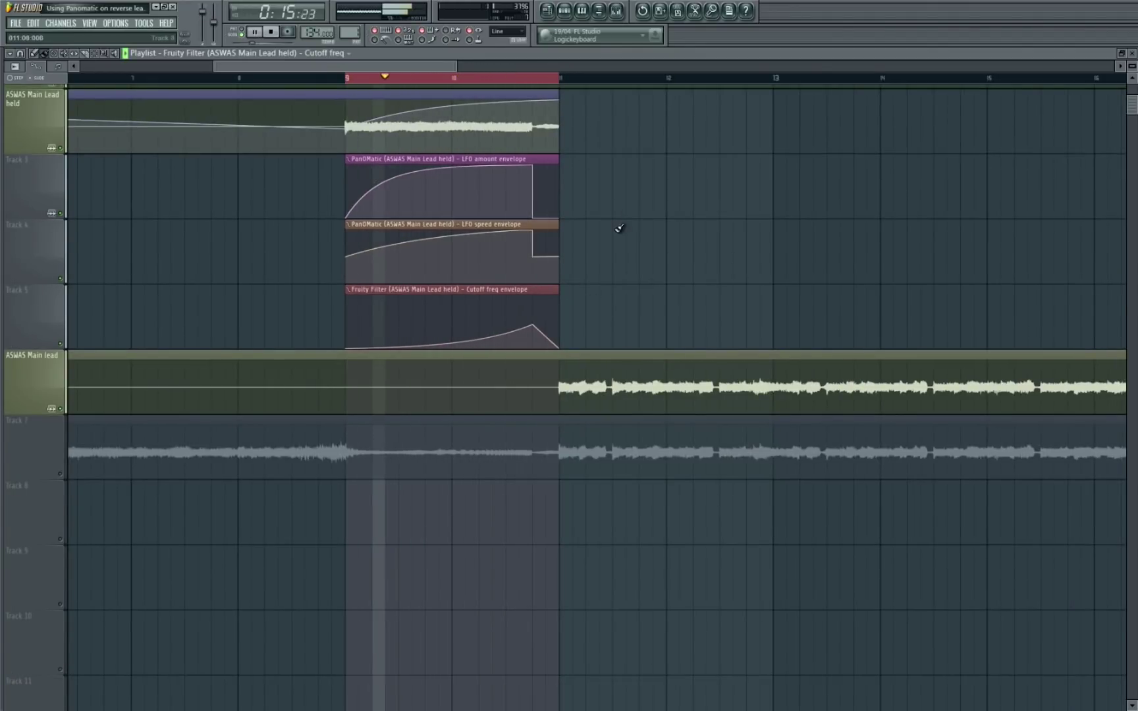
Replace the bars 9–10 selection with a bars 5–18 loop and play it.
ctrl+scroll(619, 228, down, 6)
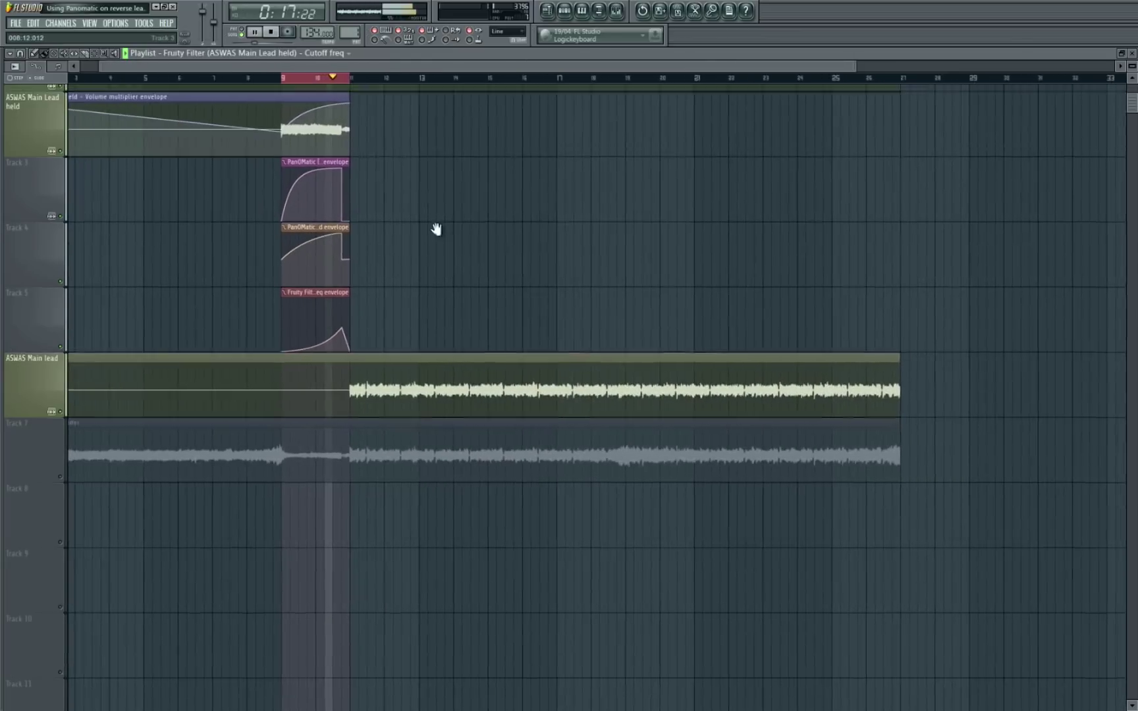
scroll(436, 229, up, 1)
ctrl+scroll(272, 204, up, 2)
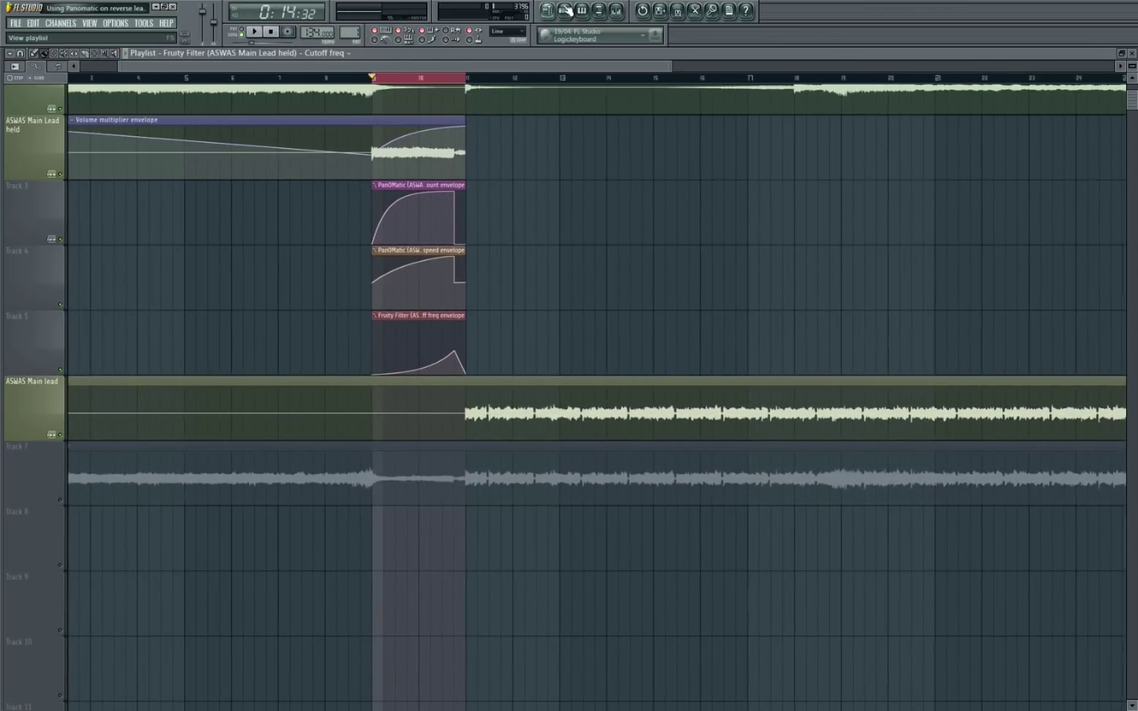
click(232, 77)
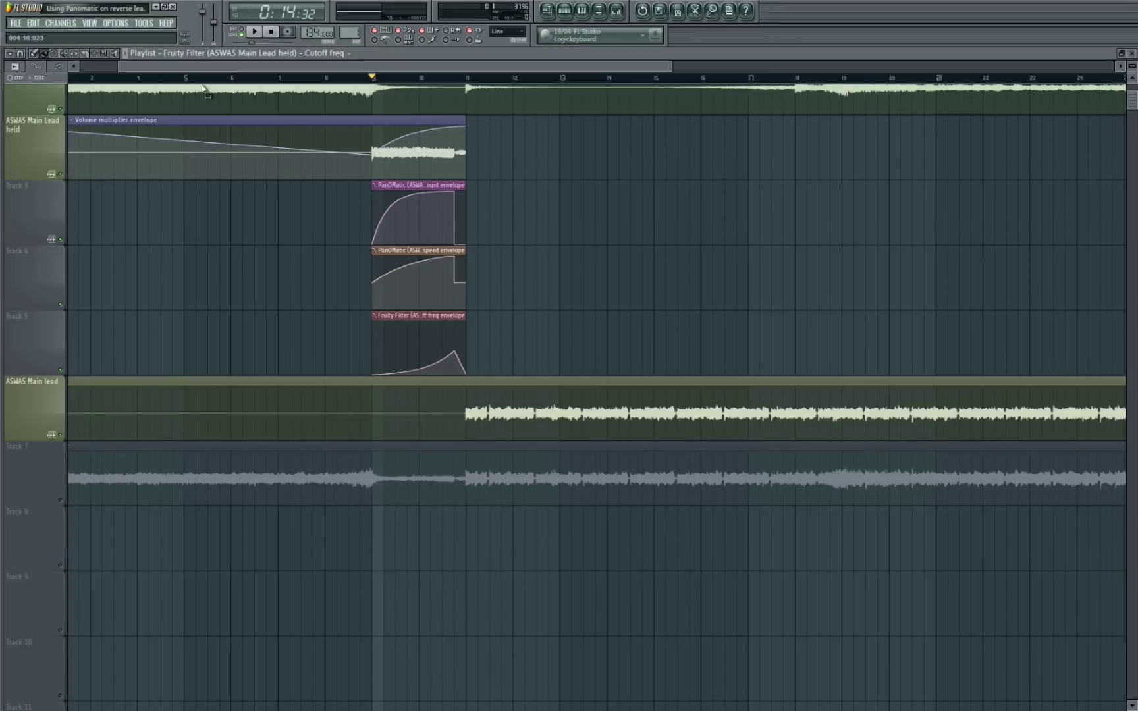
drag(204, 88, 795, 82)
click(616, 10)
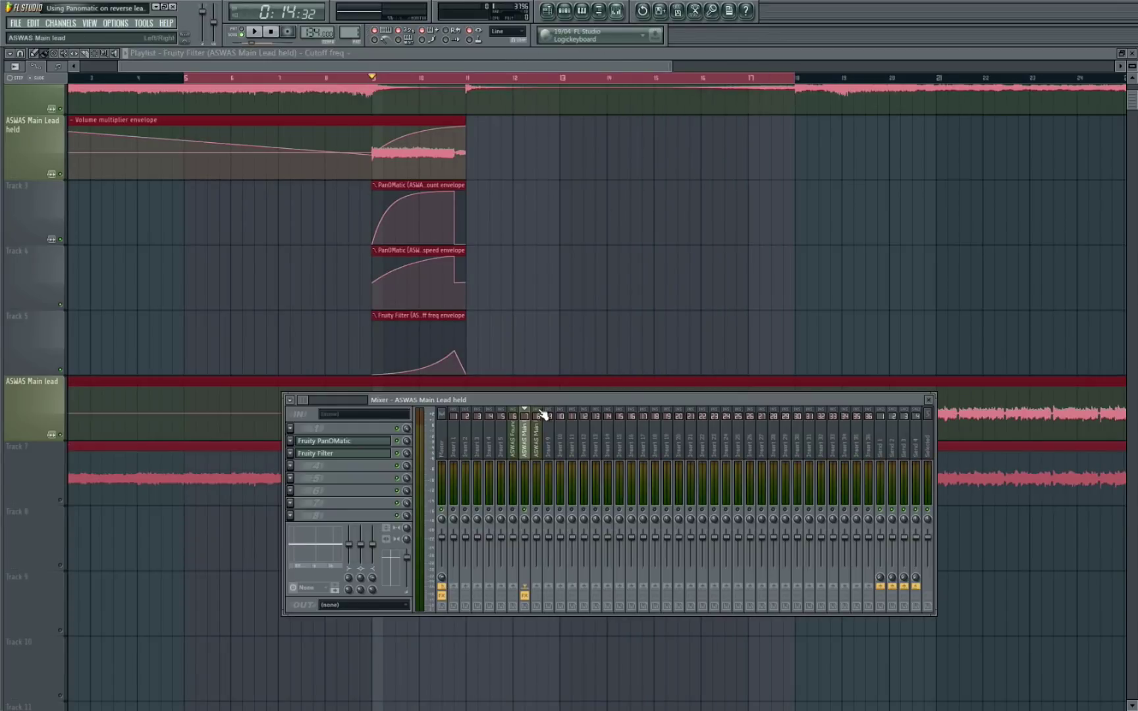
click(582, 311)
key(space)
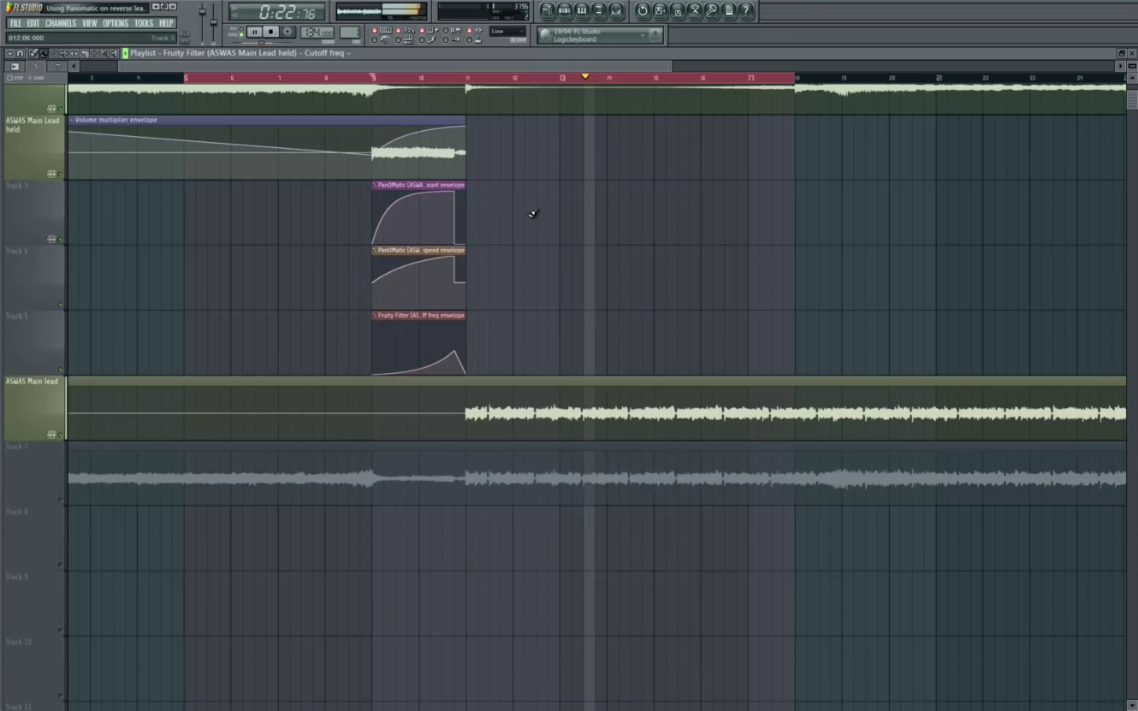
key(space)
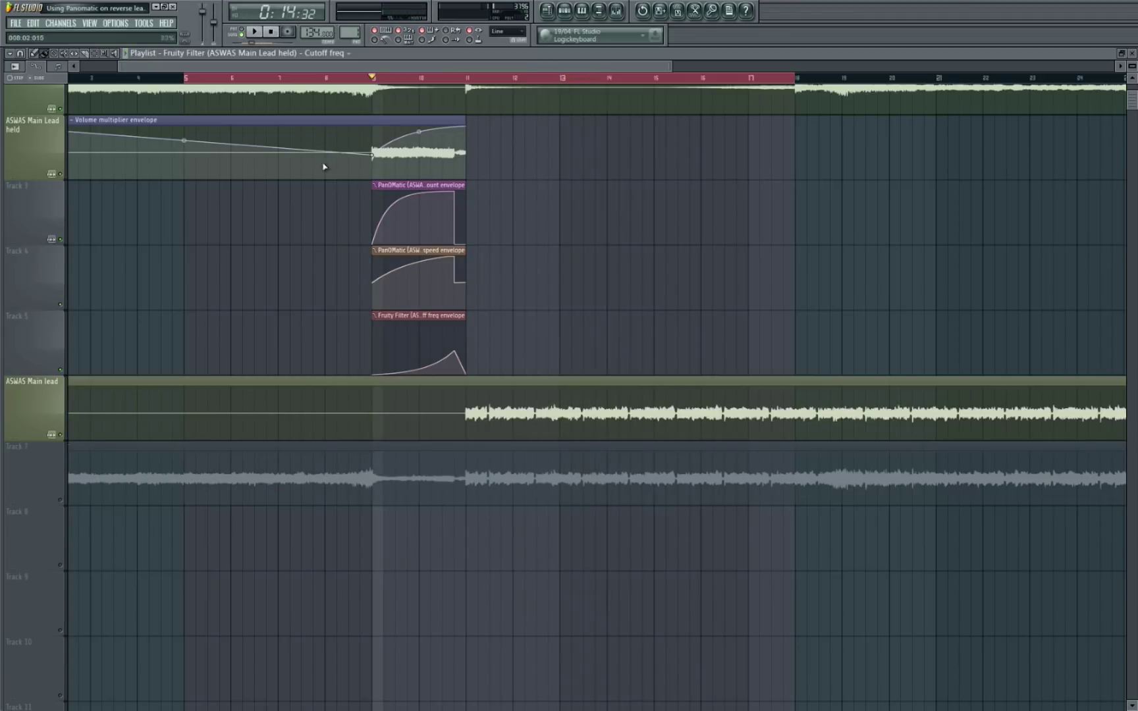
Play the arrangement from bar 5 to hear the automated reverse lead.
click(279, 80)
click(186, 80)
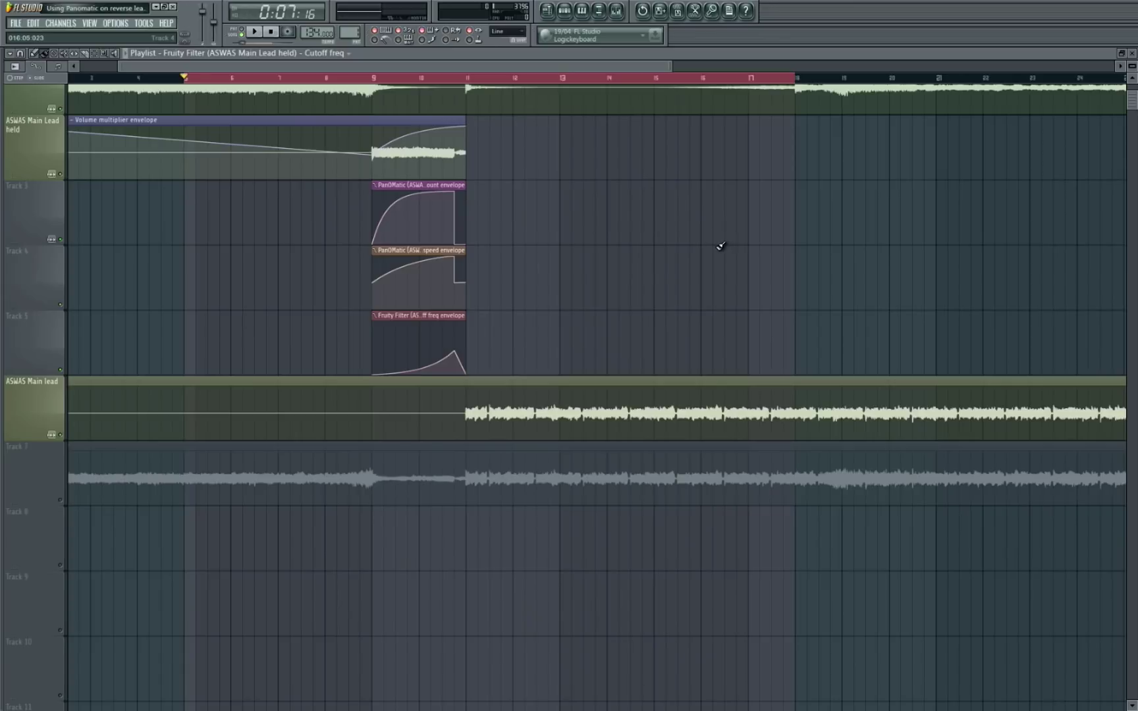
key(space)
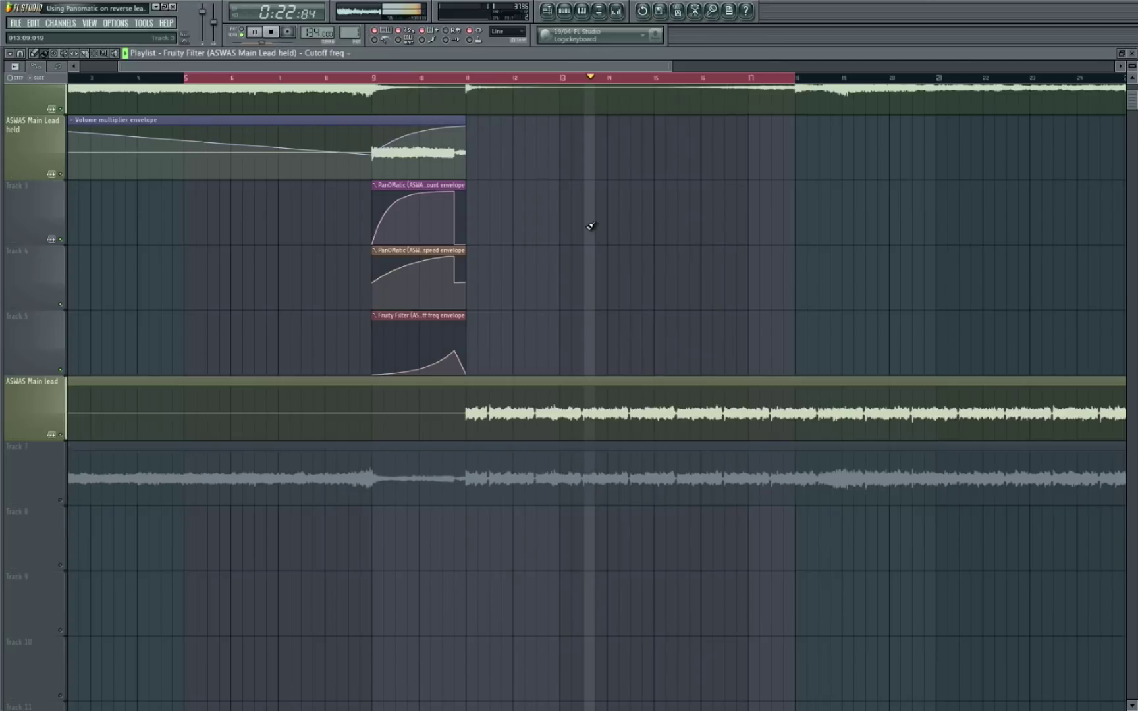
key(space)
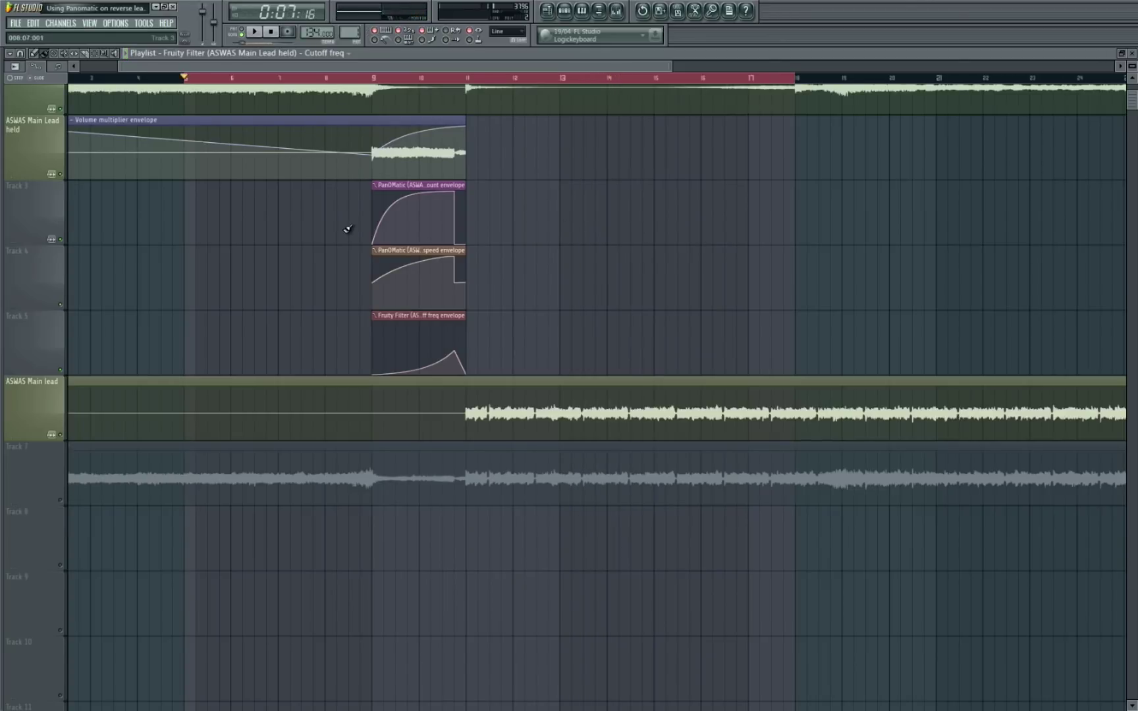
scroll(224, 236, left, 3)
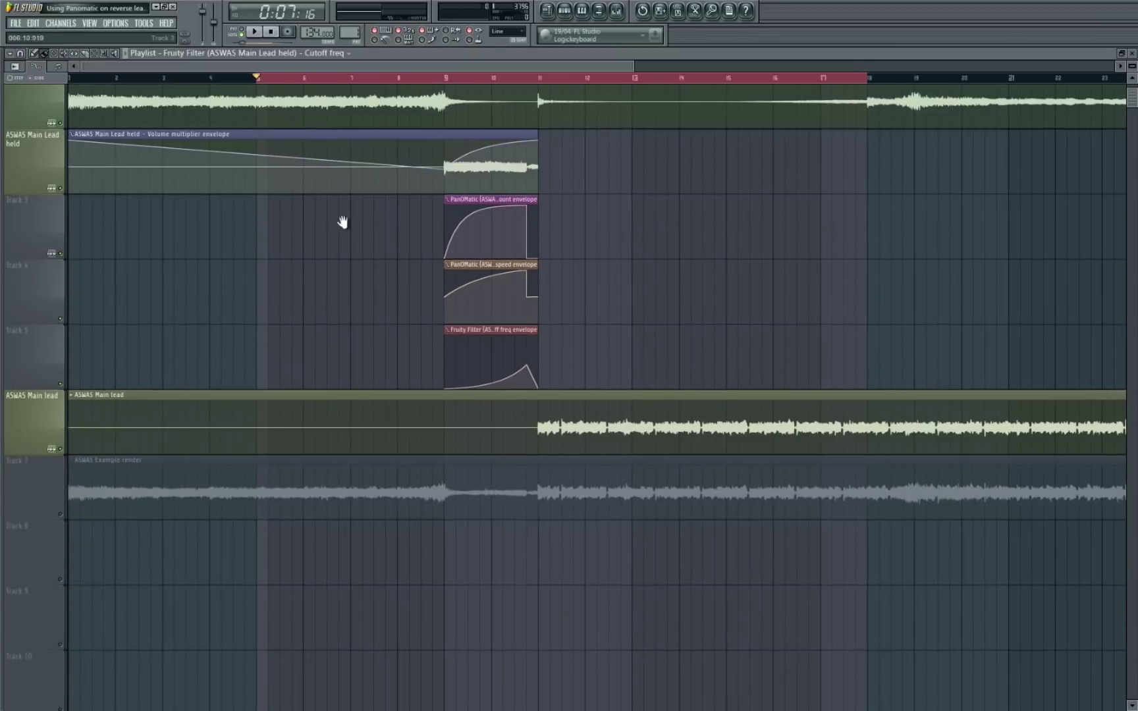
scroll(330, 210, up, 2)
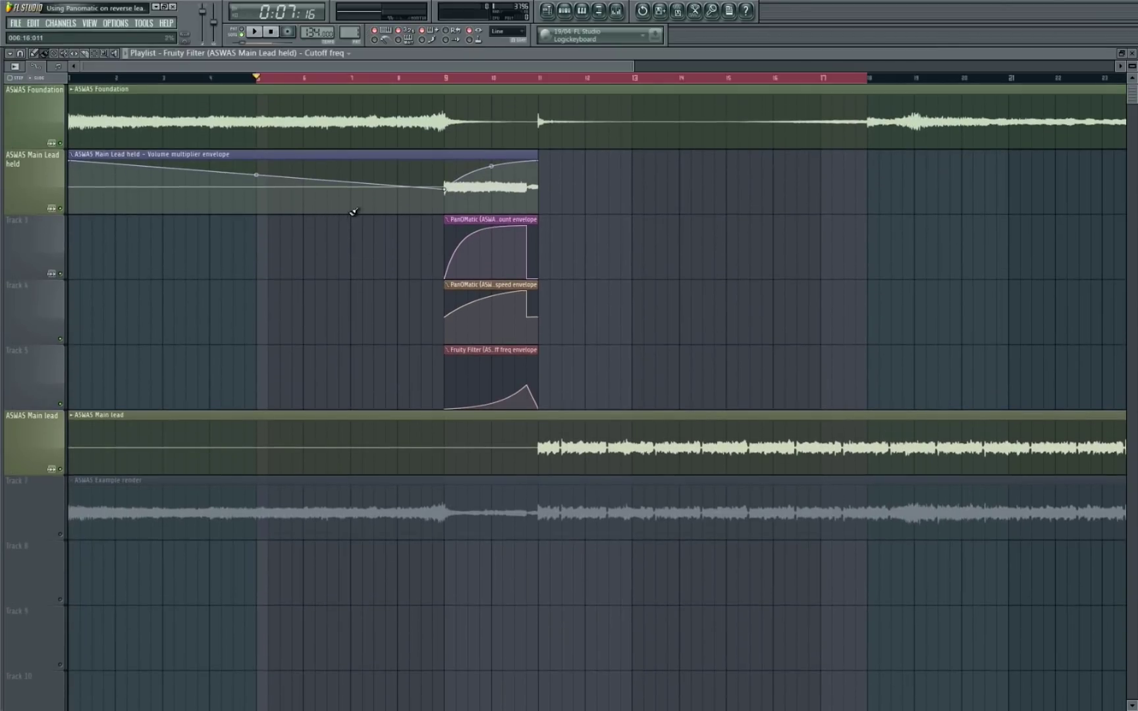
scroll(353, 211, down, 2)
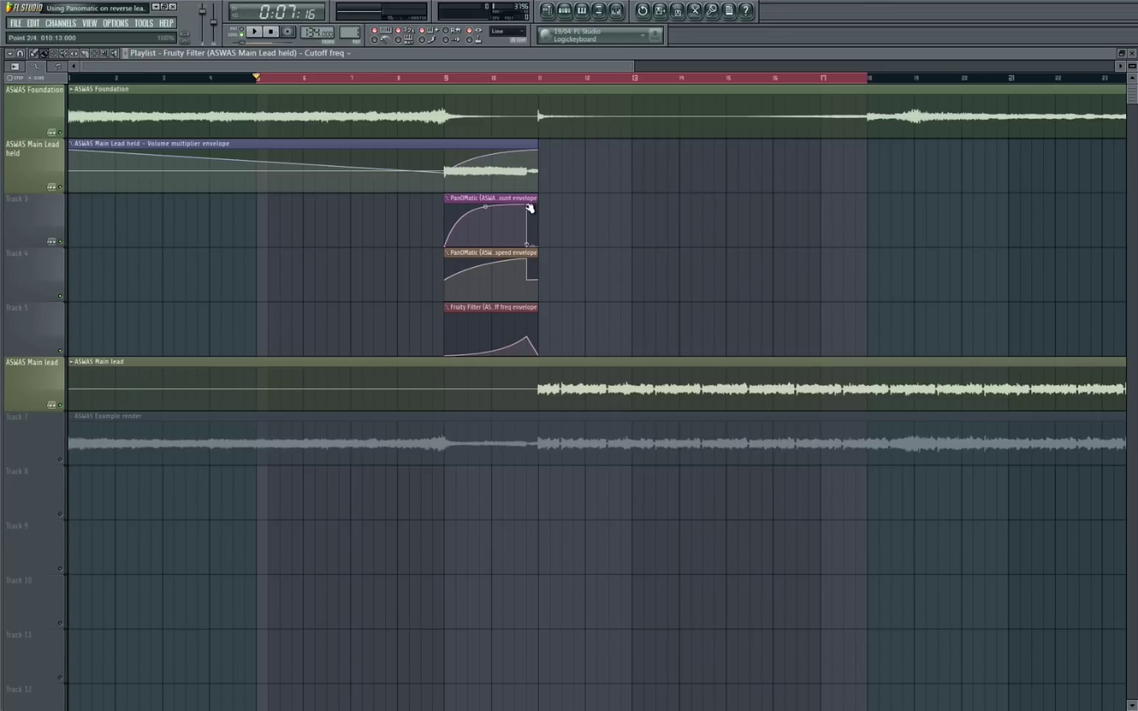
scroll(530, 209, down, 2)
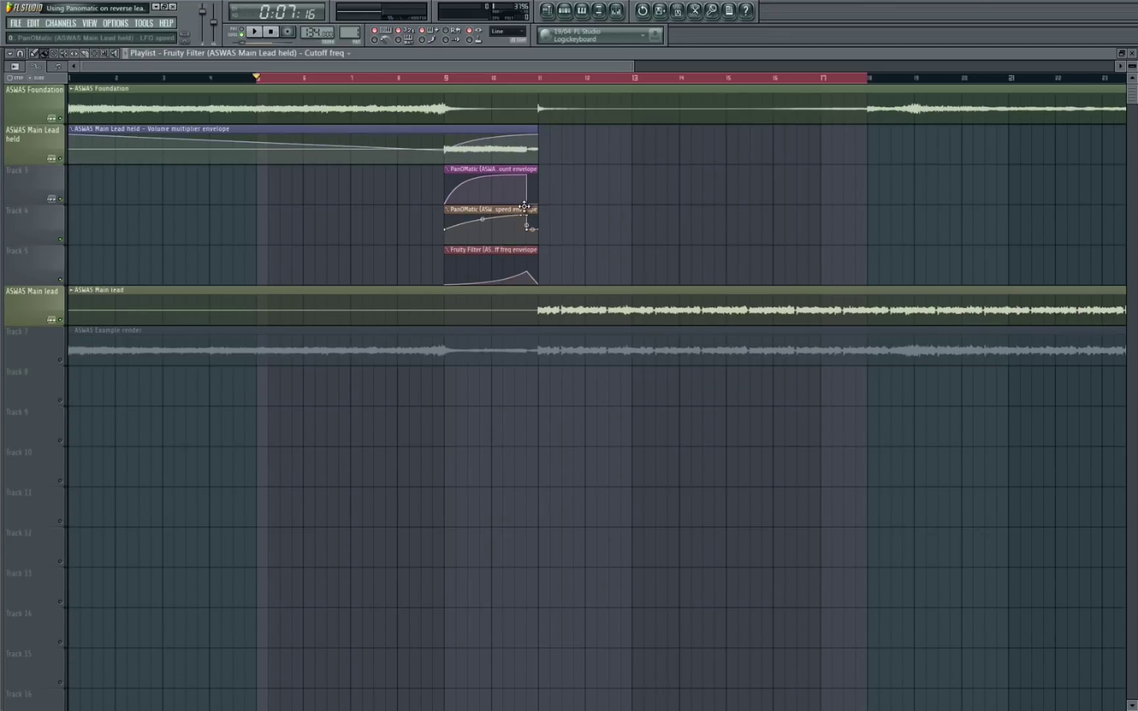